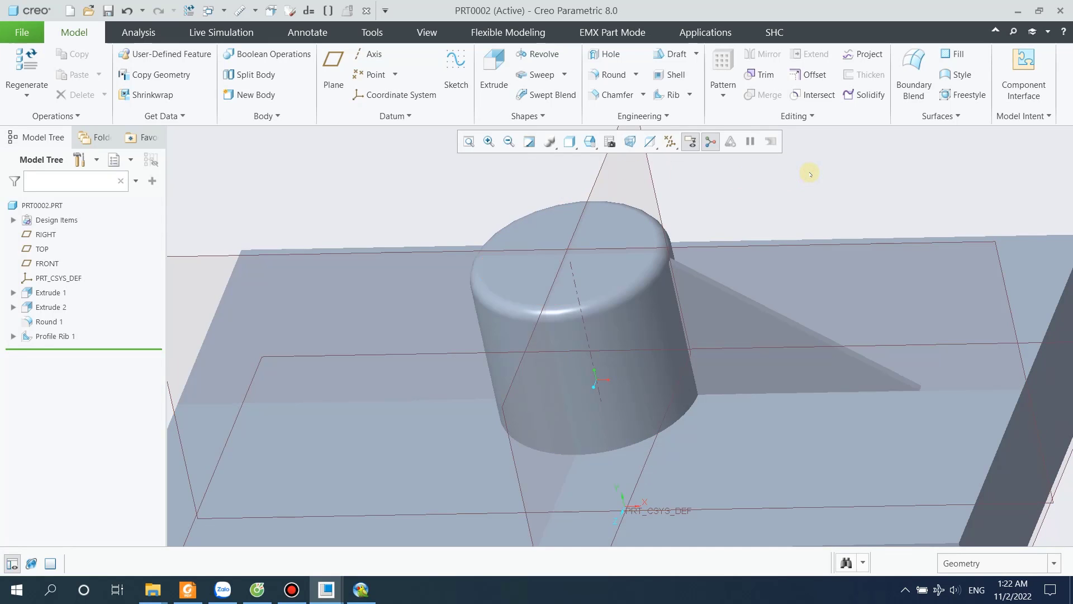
Mirror the profile rib about the RIGHT datum plane to add a matching rib on the opposite side of the cylinder.
middle_click_drag(681, 275, 657, 299)
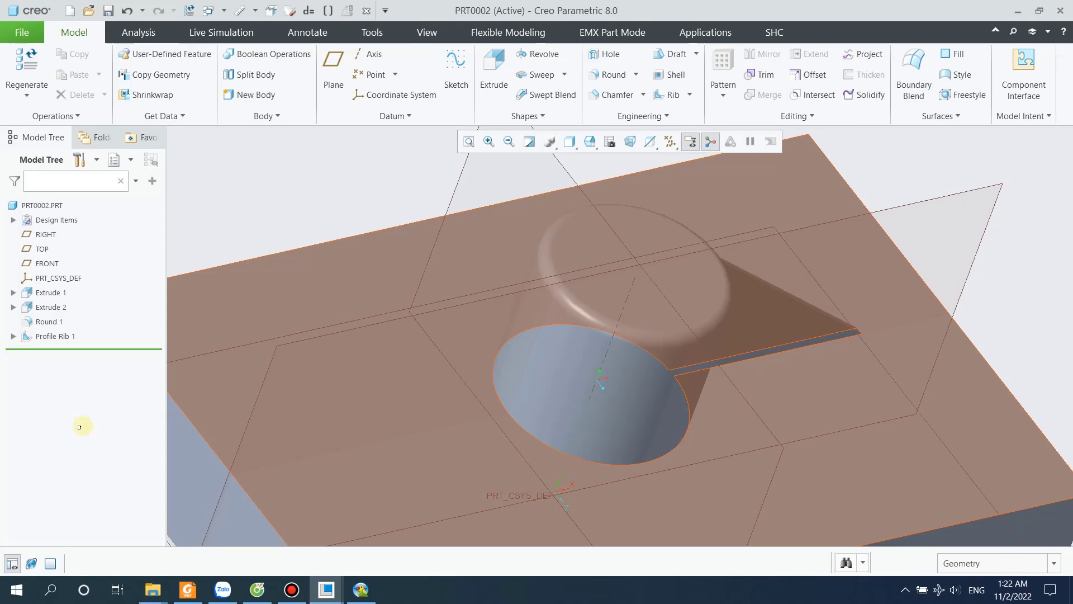
left_click(56, 335)
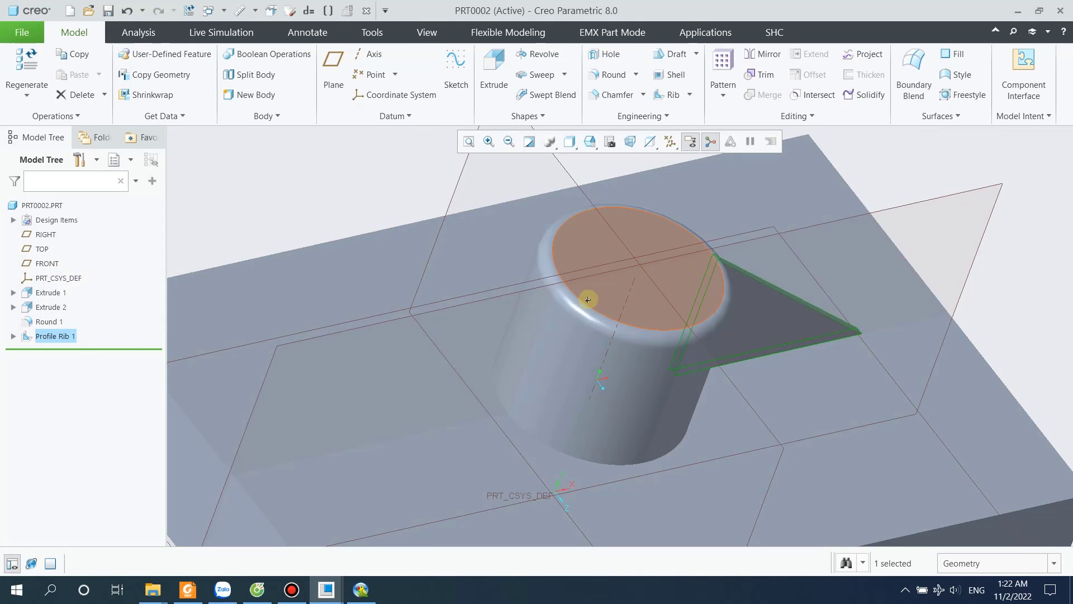
middle_click_drag(585, 296, 619, 251)
left_click(764, 55)
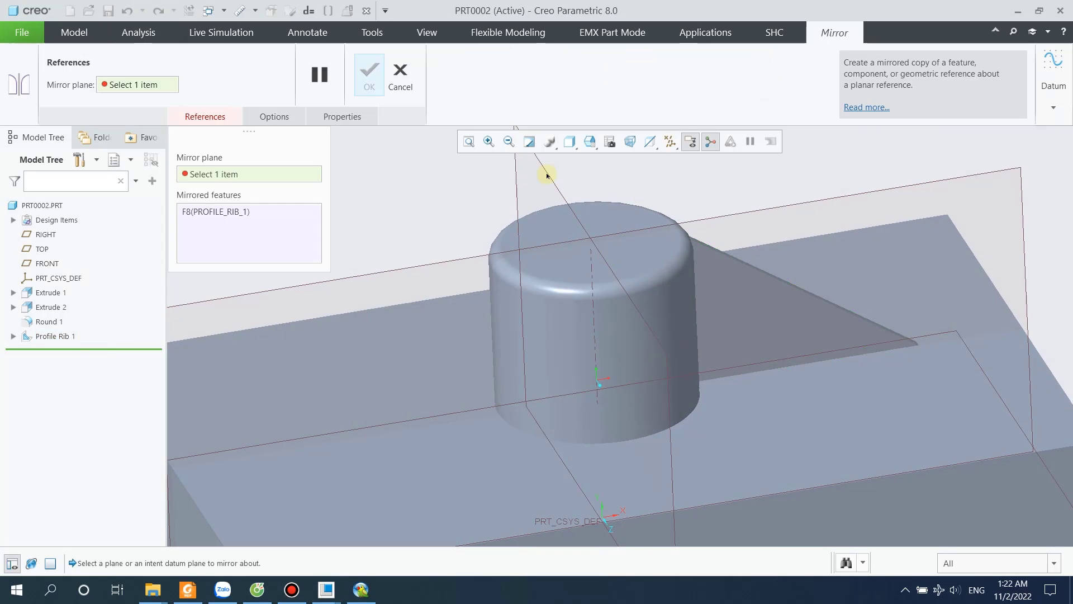
left_click(545, 176)
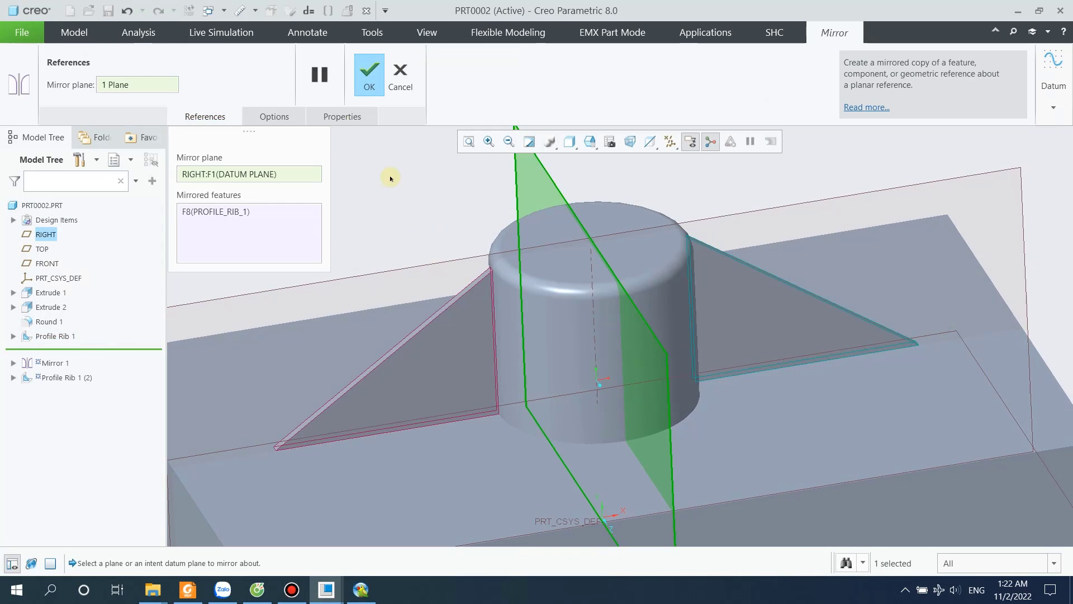
left_click(368, 71)
middle_click_drag(699, 346, 680, 309)
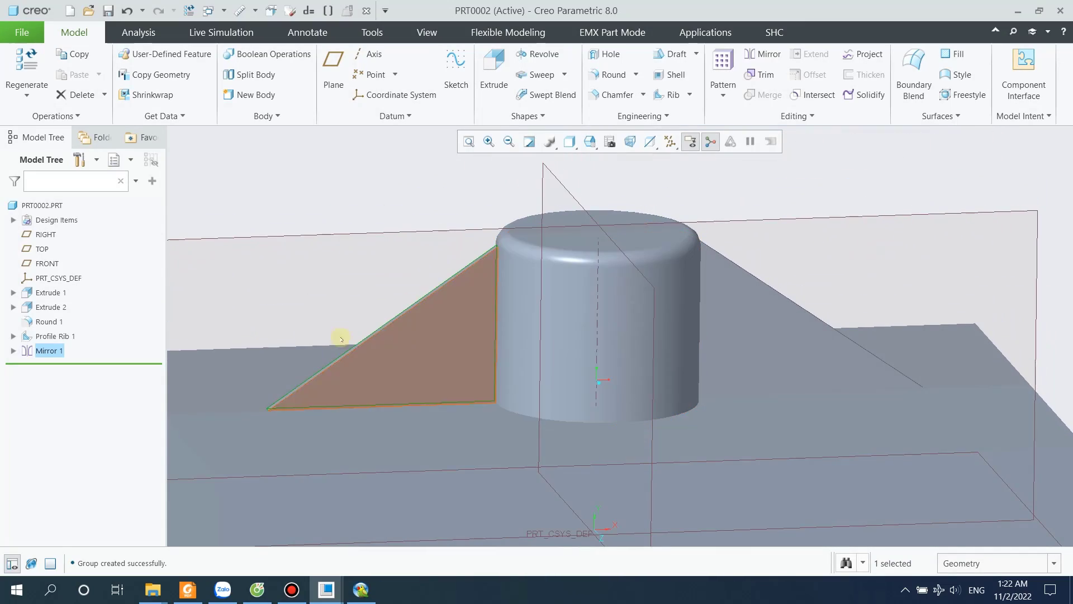
middle_click_drag(598, 376, 658, 307)
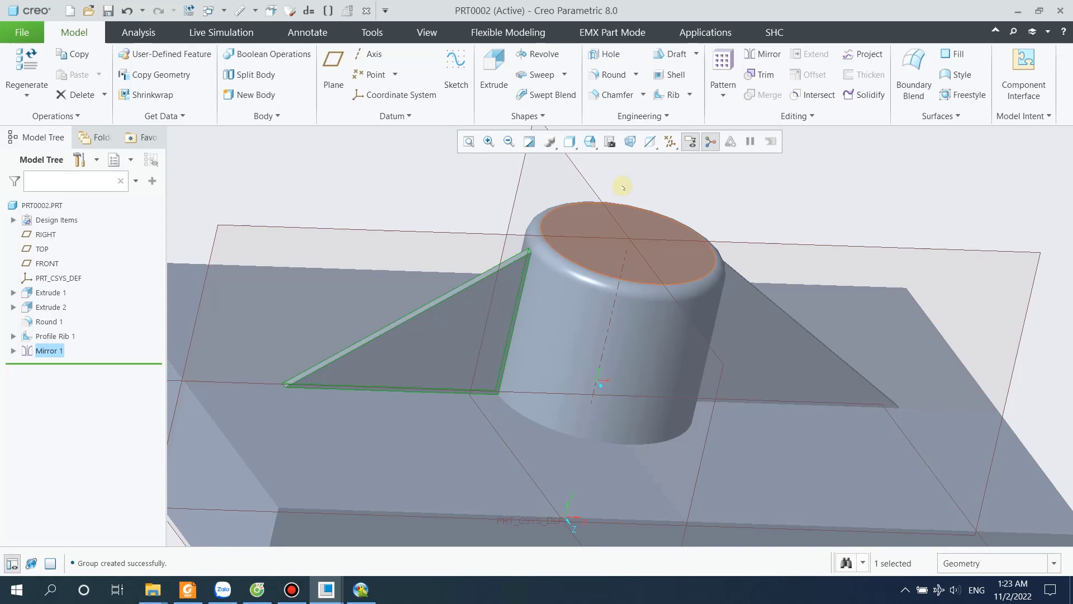
Switch to the open part PRT0003 containing the shelled rectangular tray.
left_click(690, 95)
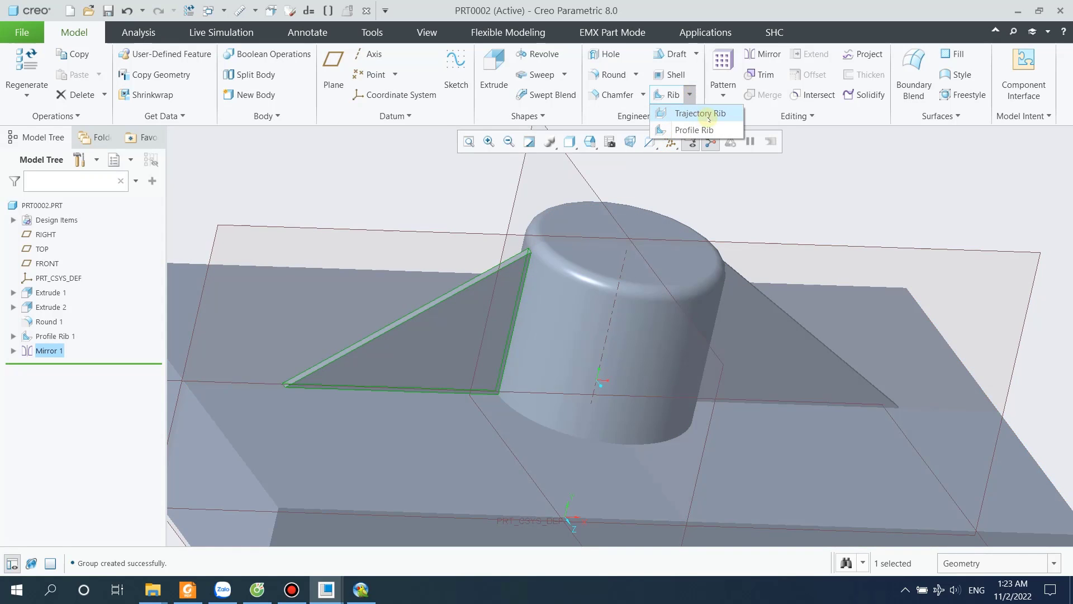
mouse_move(326, 589)
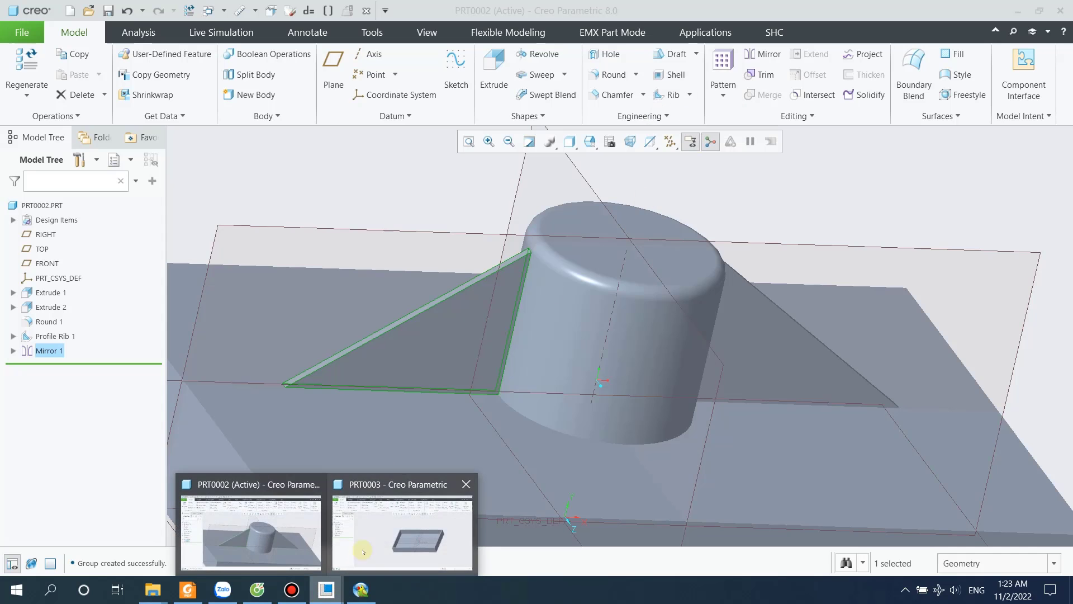
left_click(380, 521)
scroll(766, 343, "up", 4)
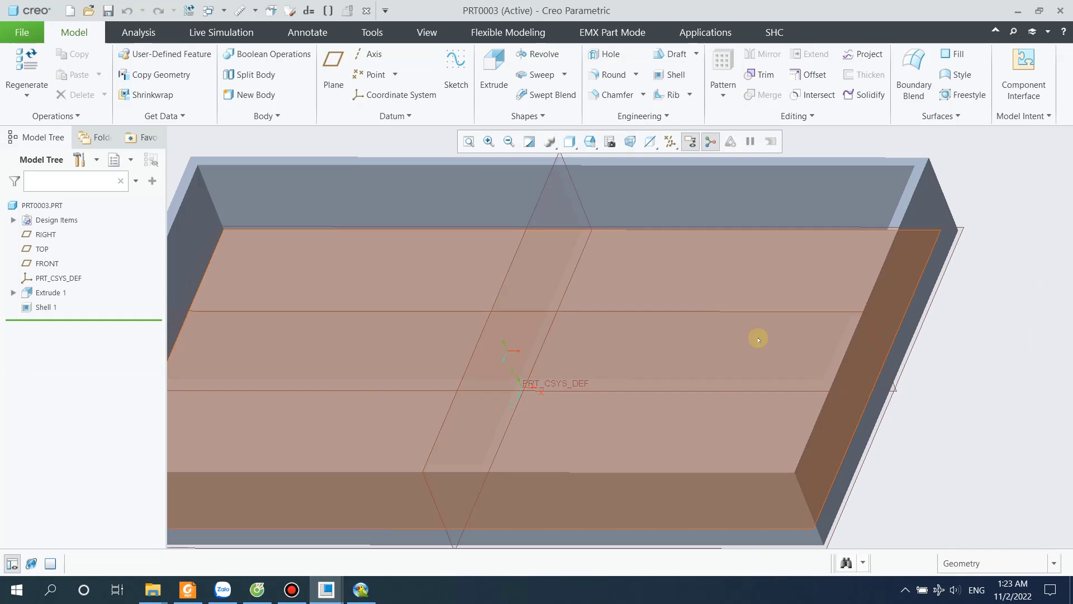
scroll(632, 304, "down", 4)
mouse_move(785, 318)
middle_mouse_down()
mouse_move(822, 331)
mouse_move(807, 343)
mouse_move(790, 337)
mouse_move(800, 335)
middle_mouse_up()
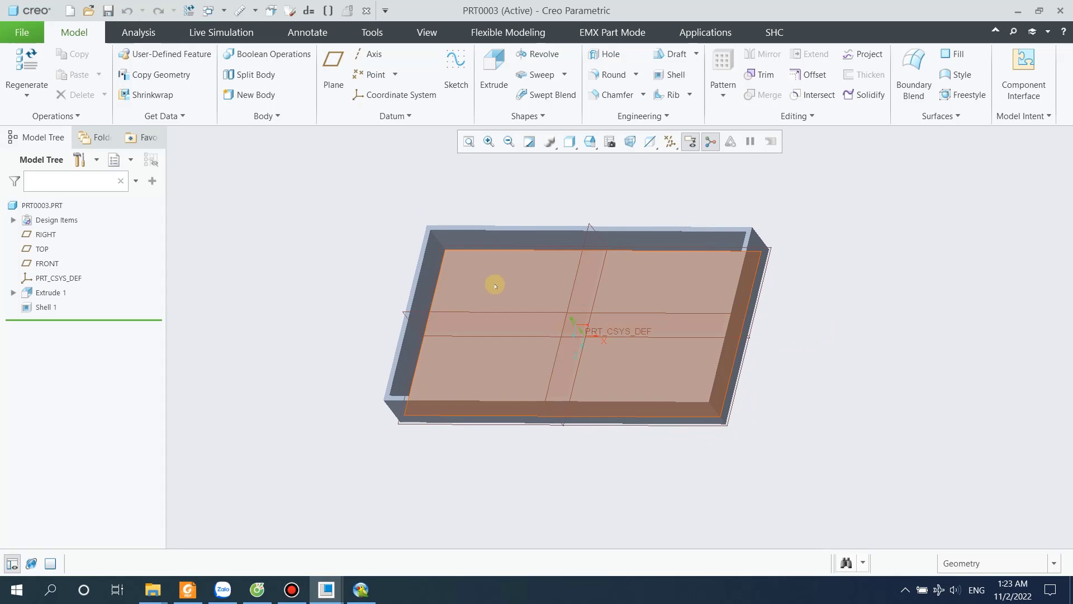
scroll(469, 280, "up", 3)
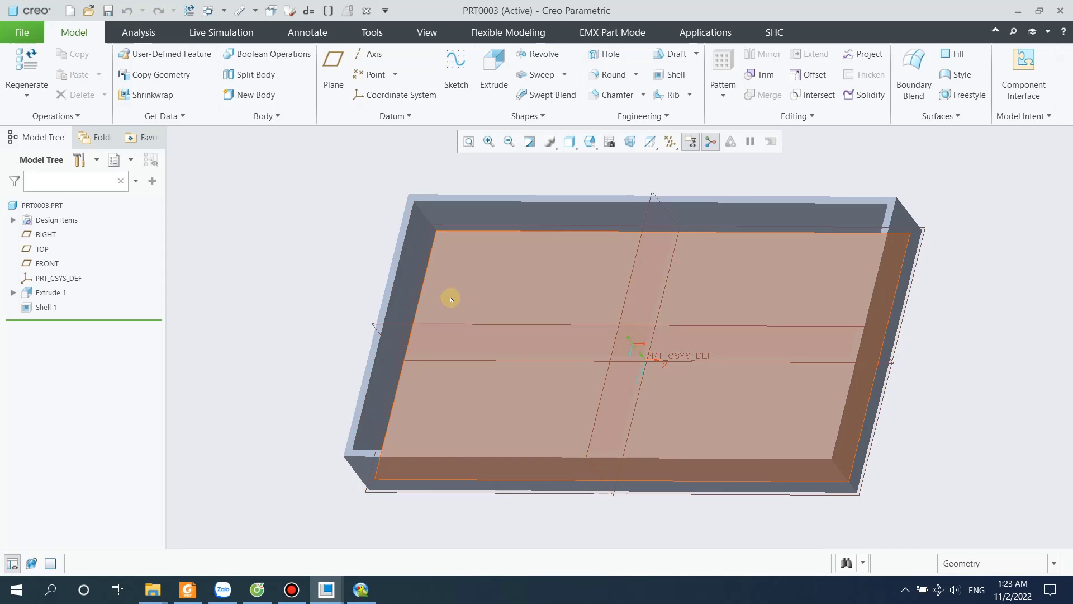
Examine the shelled tray's rim, inner walls and floor from several angles.
left_click(690, 94)
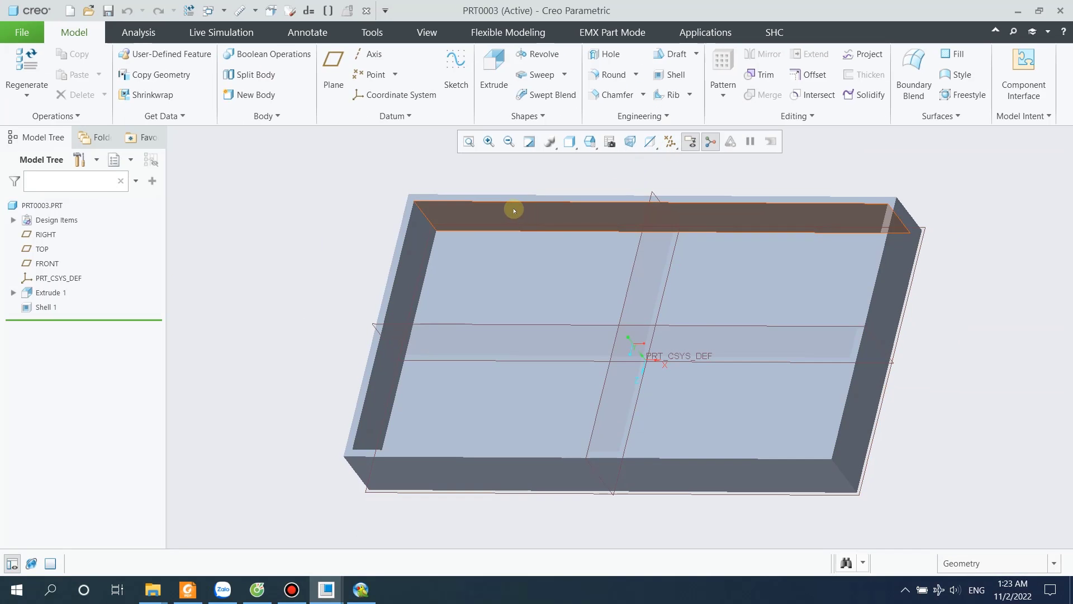
scroll(498, 211, "down", 4)
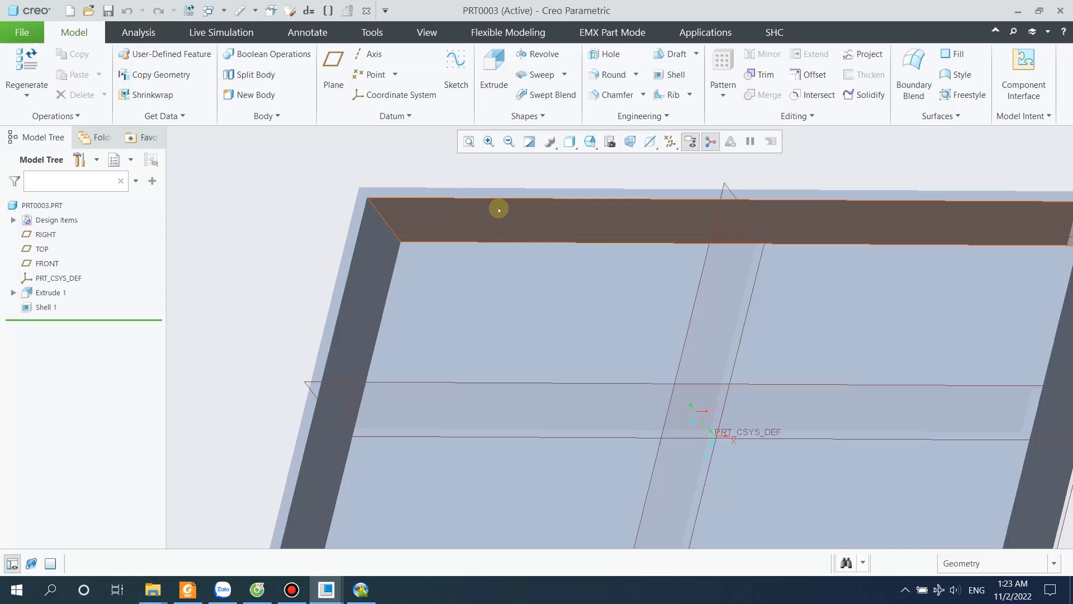
left_click(394, 194)
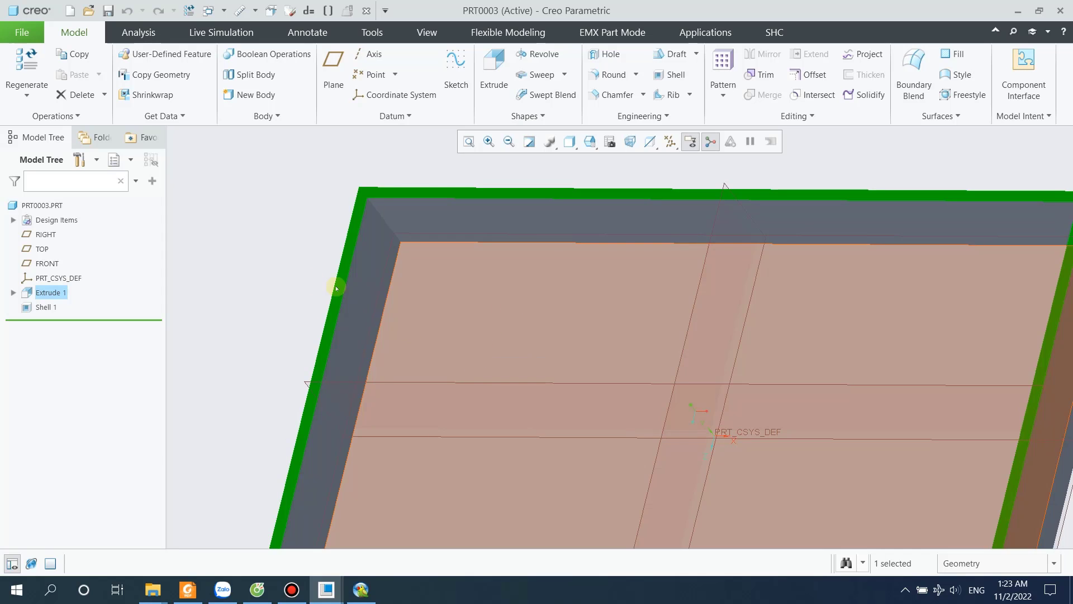
left_click(303, 272)
scroll(267, 254, "down", 3)
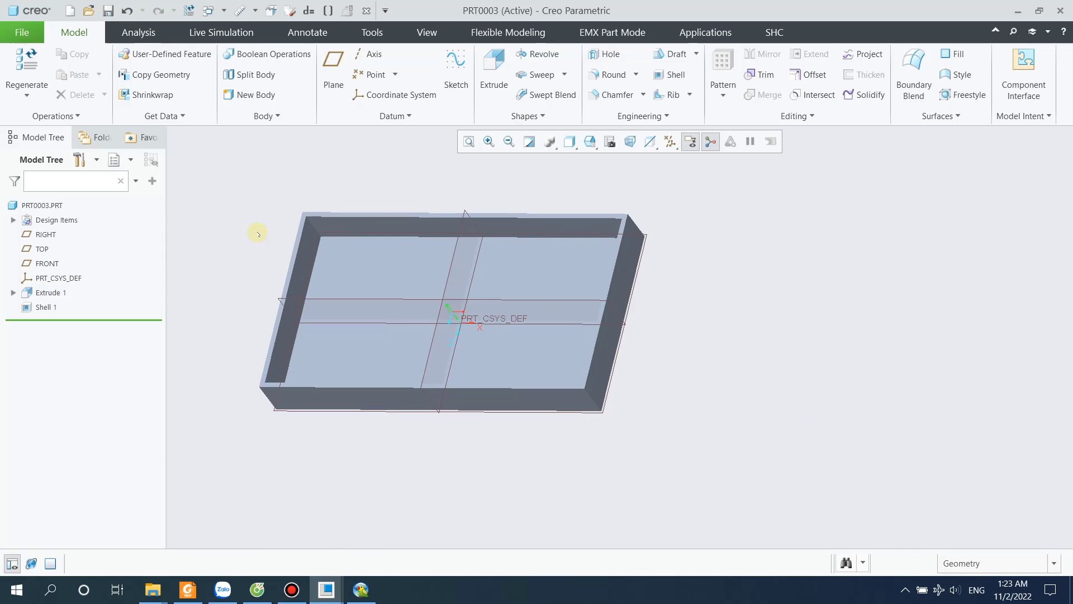
scroll(250, 219, "up", 4)
scroll(282, 257, "down", 3)
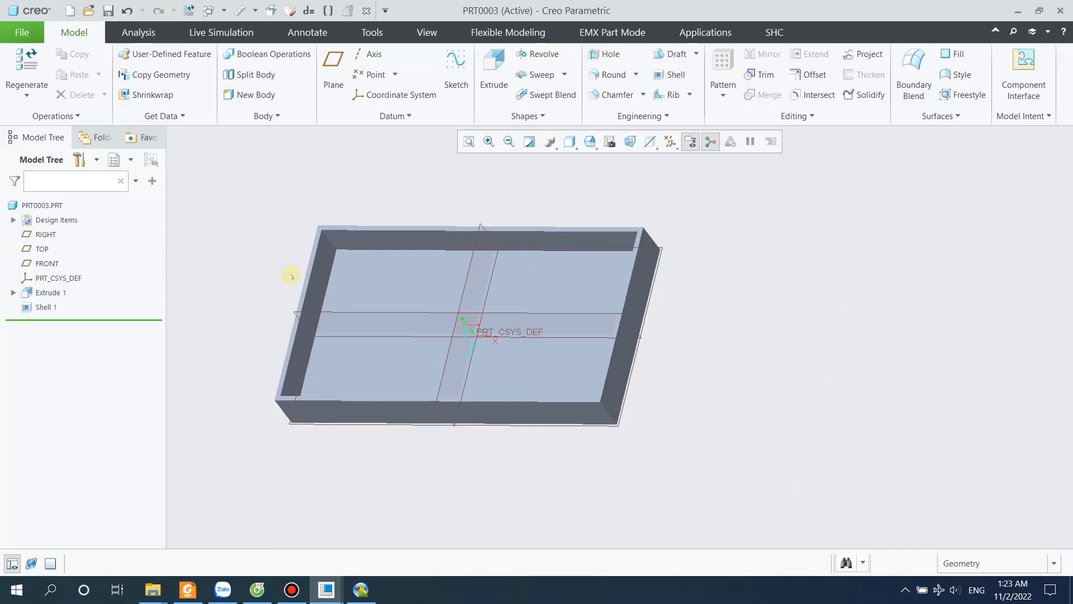
middle_click_drag(289, 275, 371, 326)
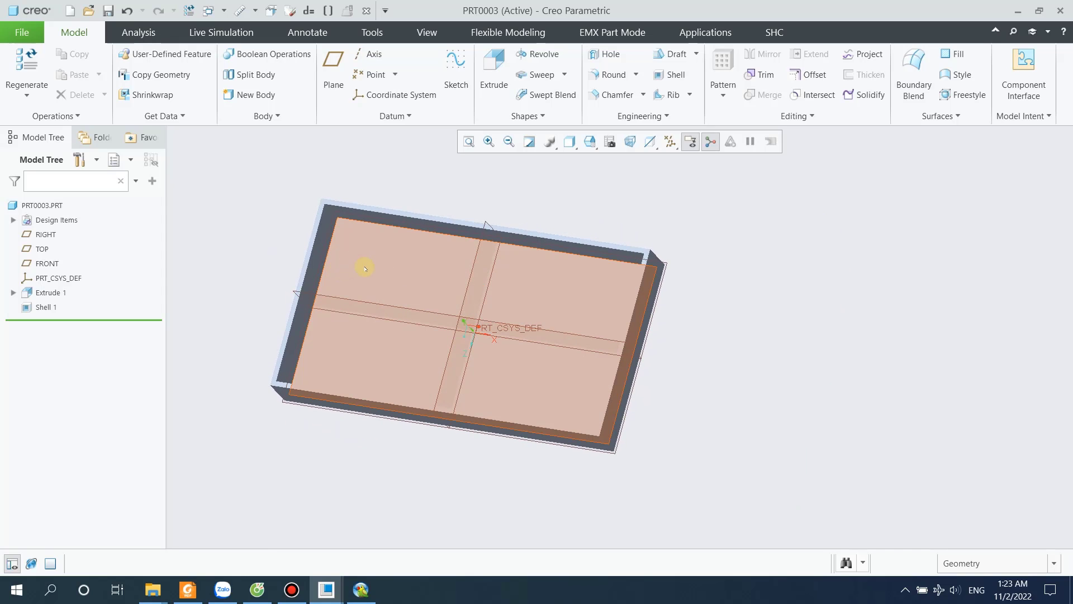
middle_click_drag(398, 296, 407, 283)
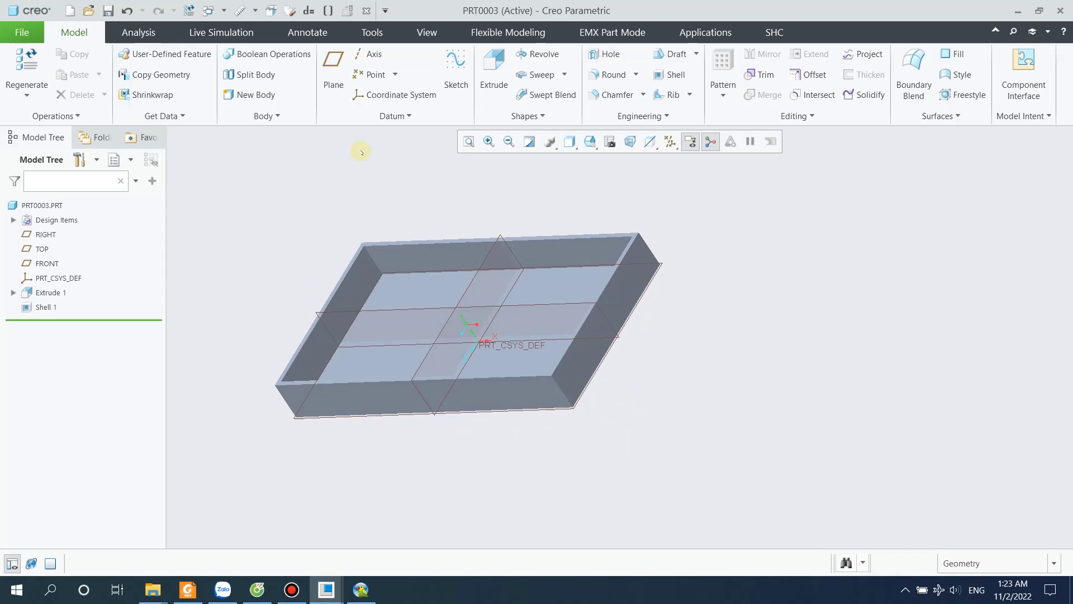
Create a datum plane offset 10 mm upward from the tray's inner floor.
left_click(333, 76)
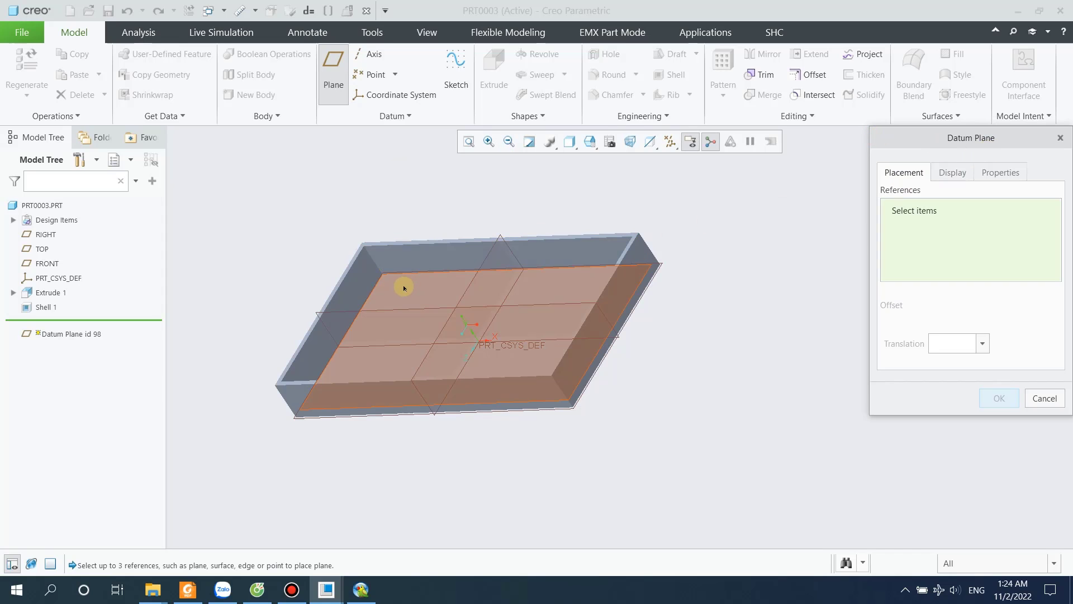
left_click(403, 287)
scroll(396, 286, "up", 2)
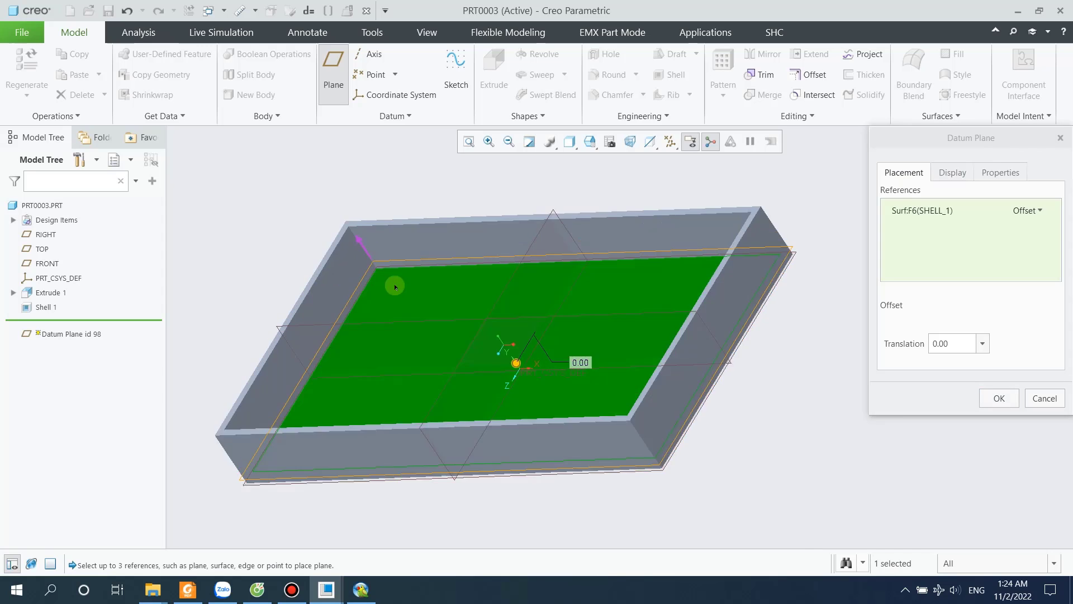
scroll(395, 286, "up", 2)
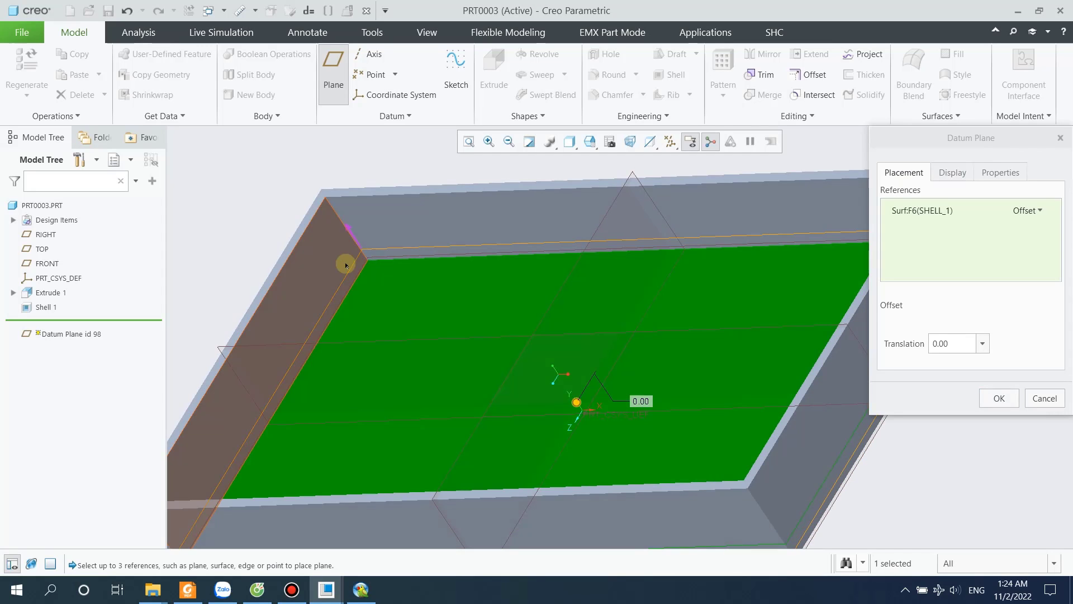
left_click(962, 336)
type("10")
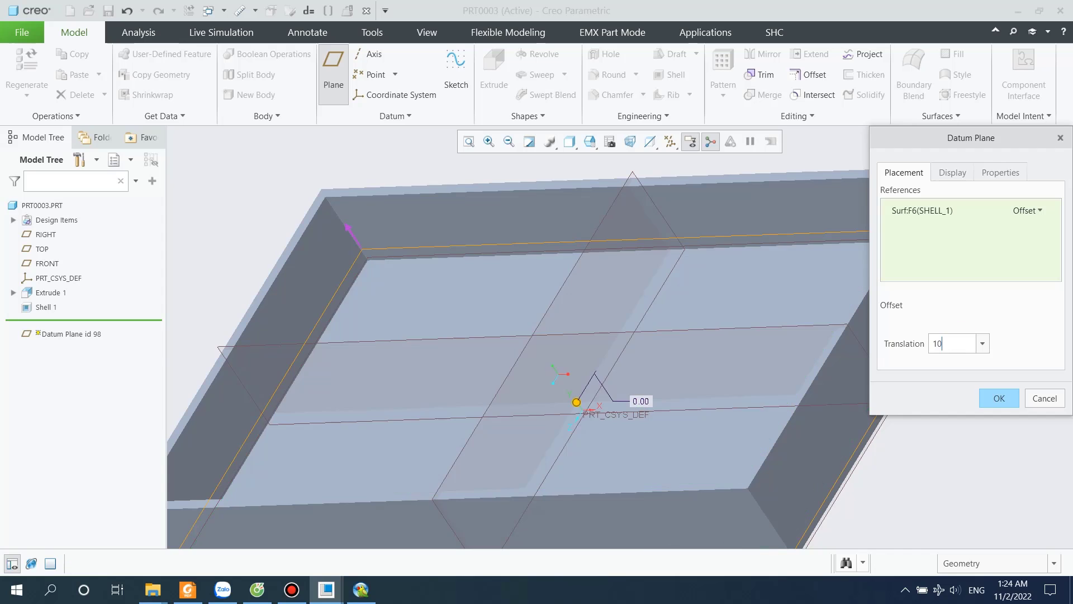
key("Return")
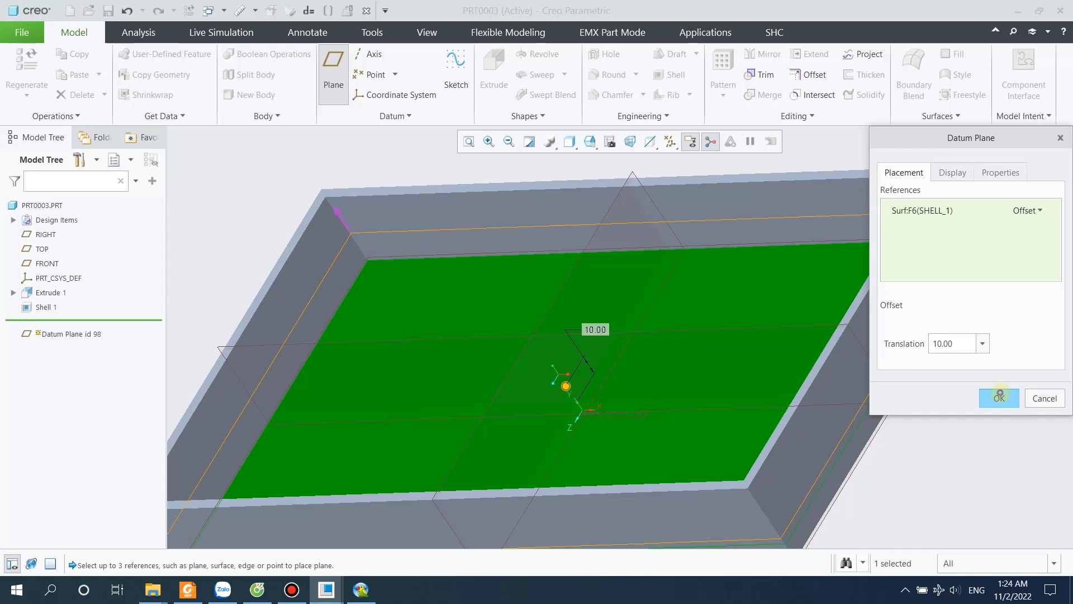
left_click(999, 396)
scroll(575, 352, "down", 5)
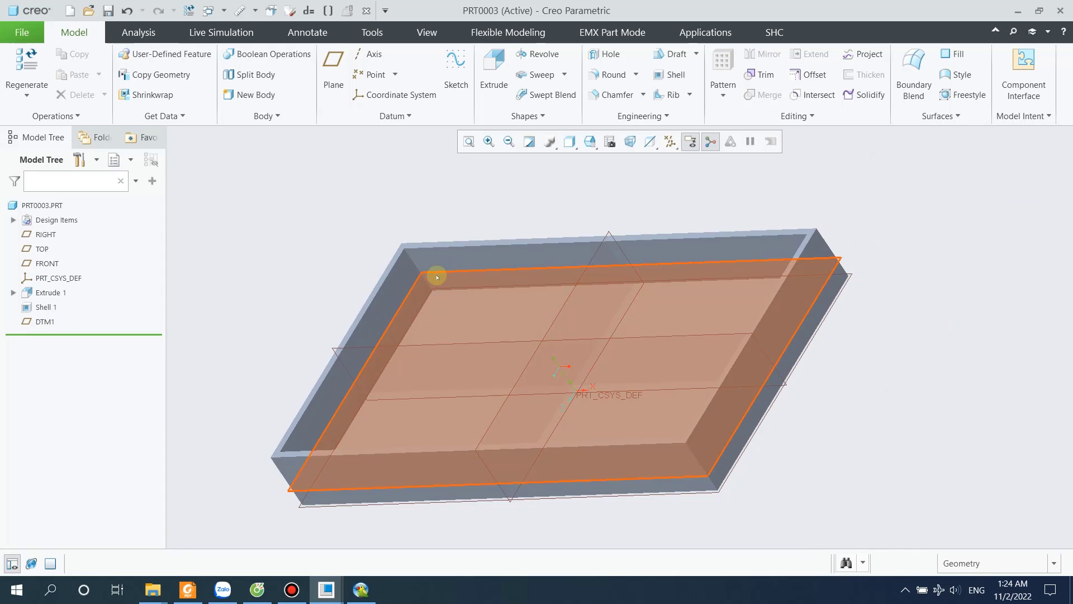
Start a Trajectory Rib sketch on datum plane DTM1 and orient the sketch plane parallel to the screen.
left_click(38, 322)
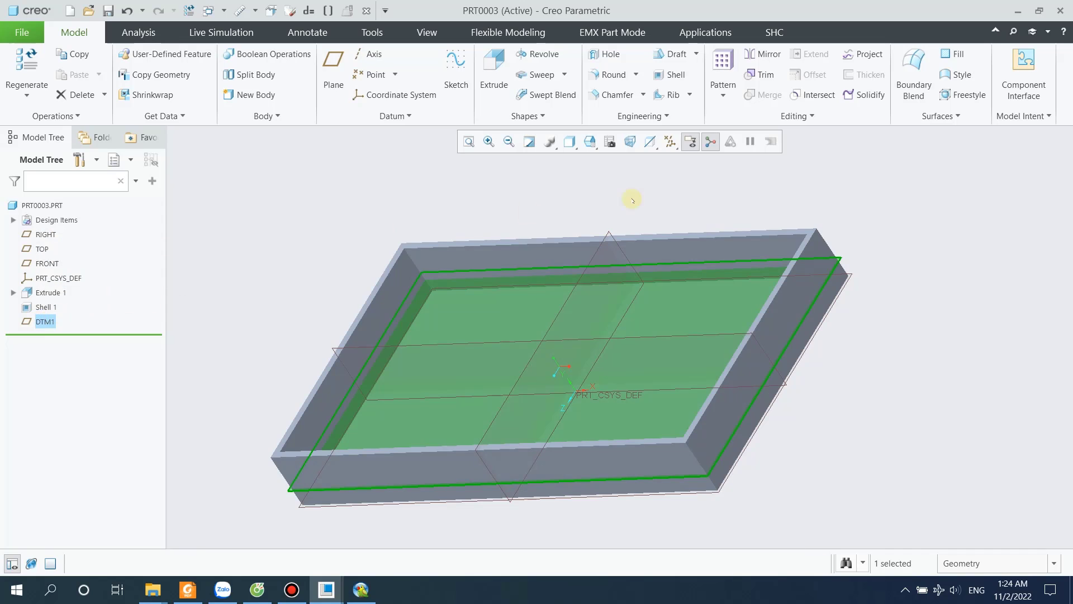
left_click(689, 94)
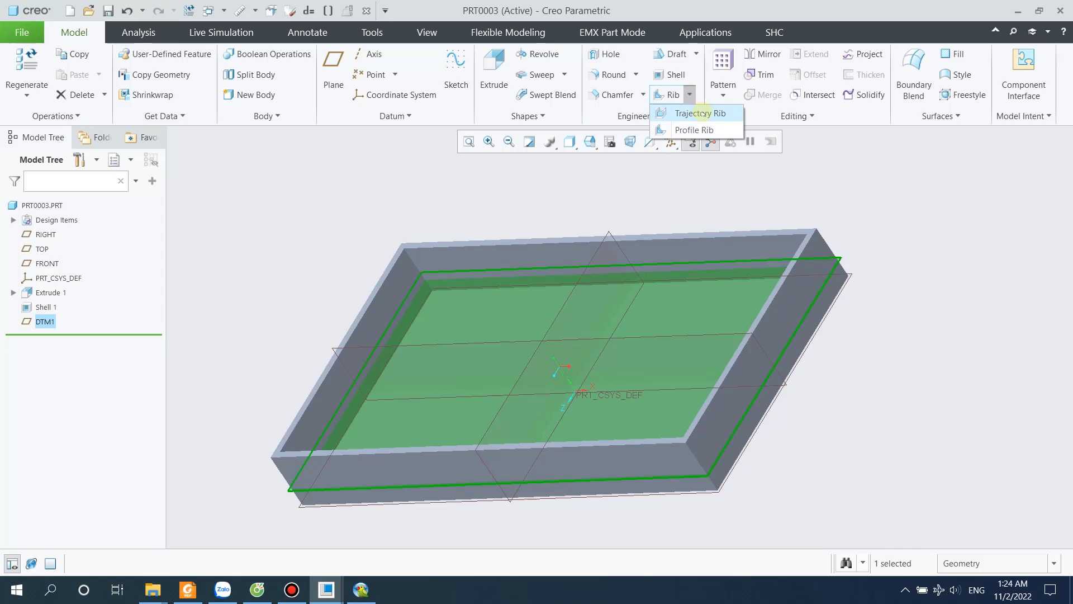
left_click(702, 111)
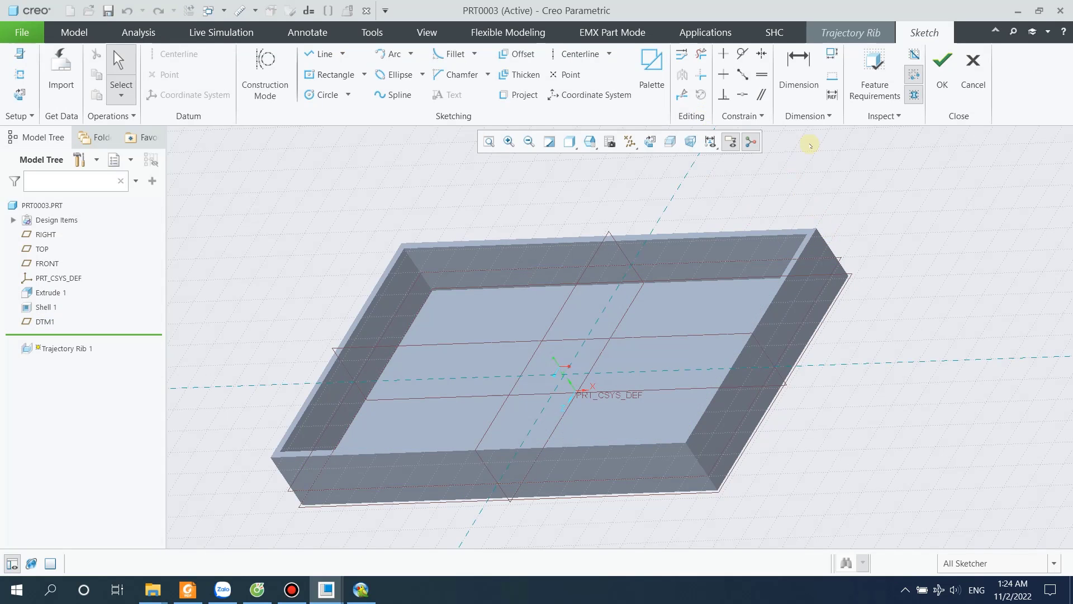
left_click(650, 142)
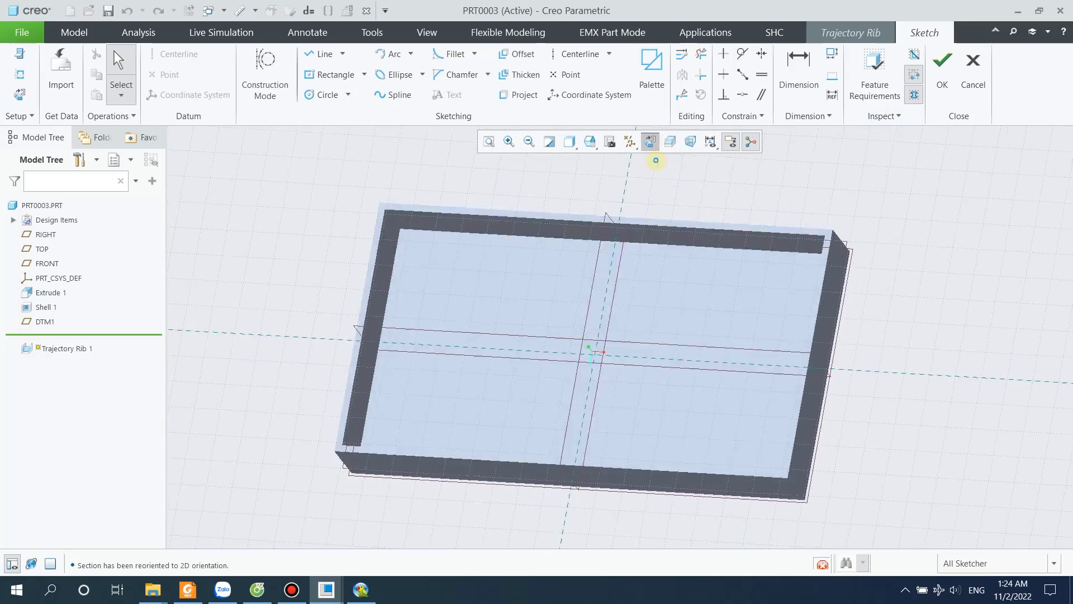
scroll(708, 300, "down", 2)
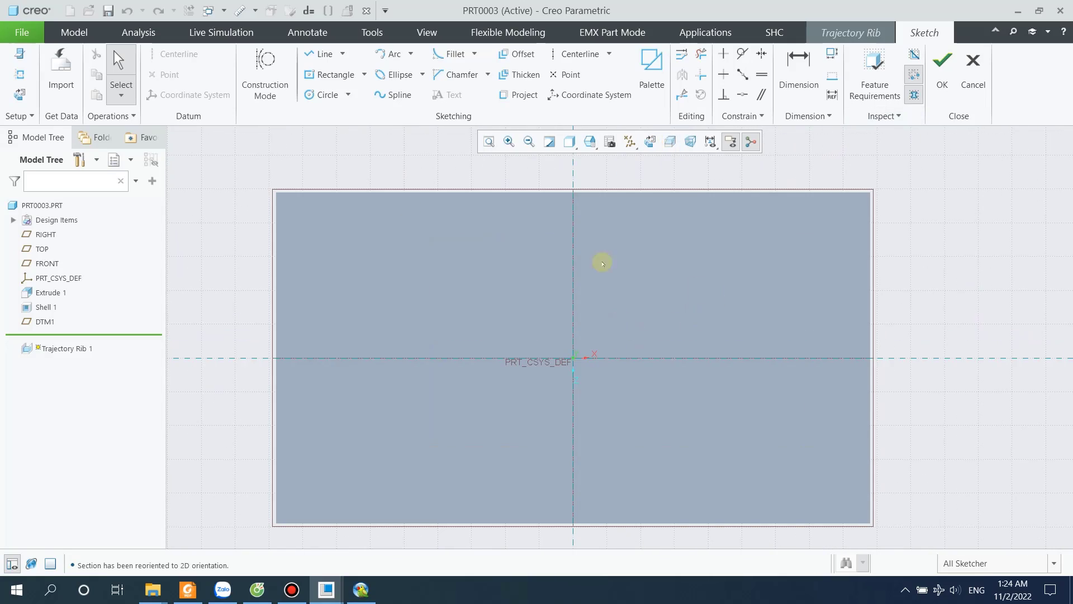
Add the tray's four outer side surfaces as references for the rib sketch.
left_click(20, 74)
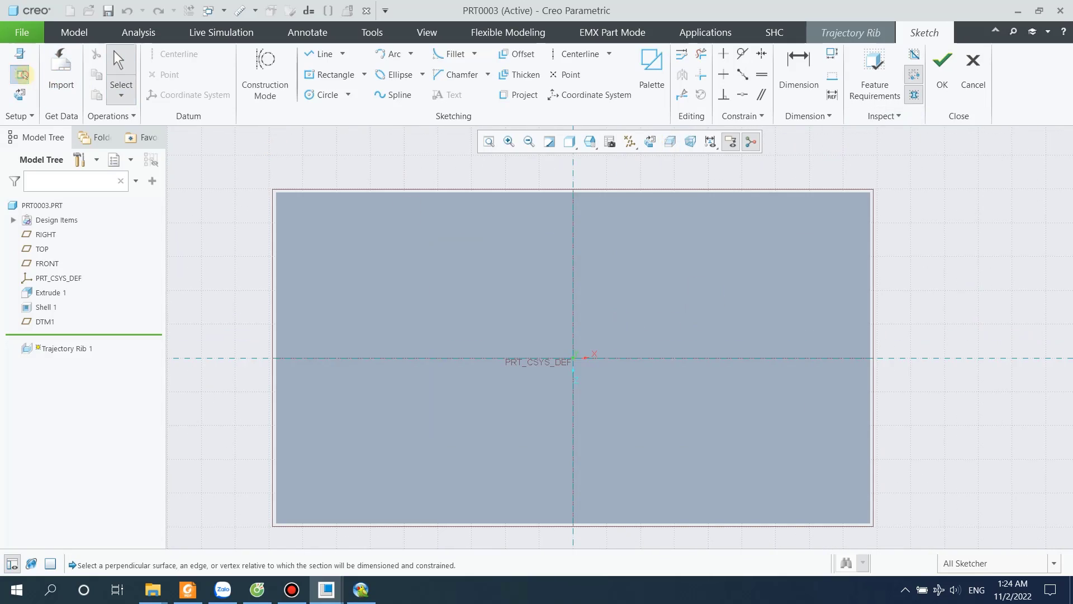
left_click(504, 191)
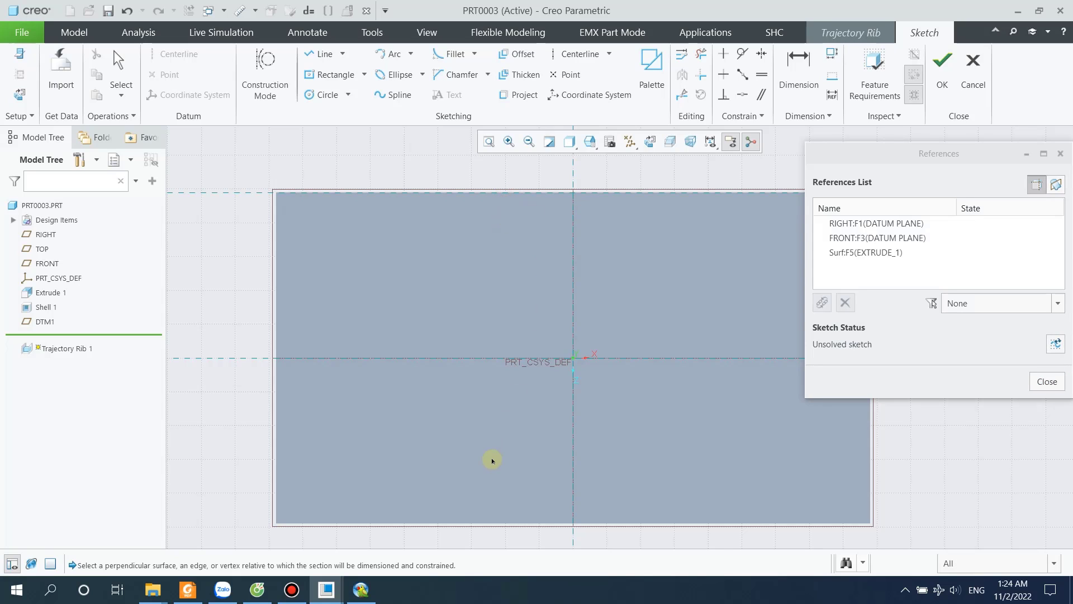
left_click(501, 522)
left_click(277, 430)
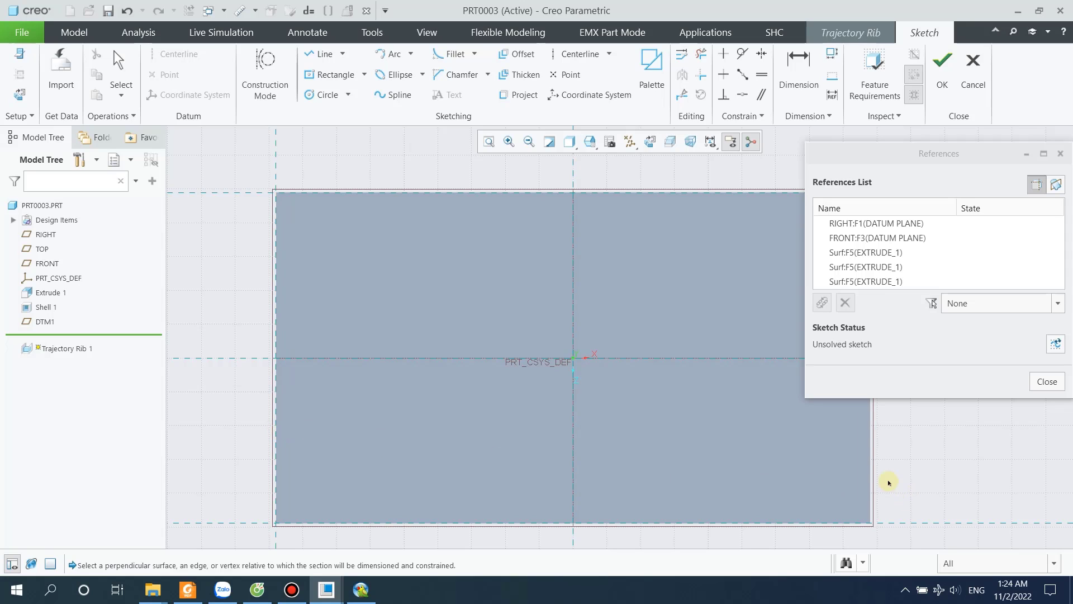
left_click(870, 474)
left_click(1046, 381)
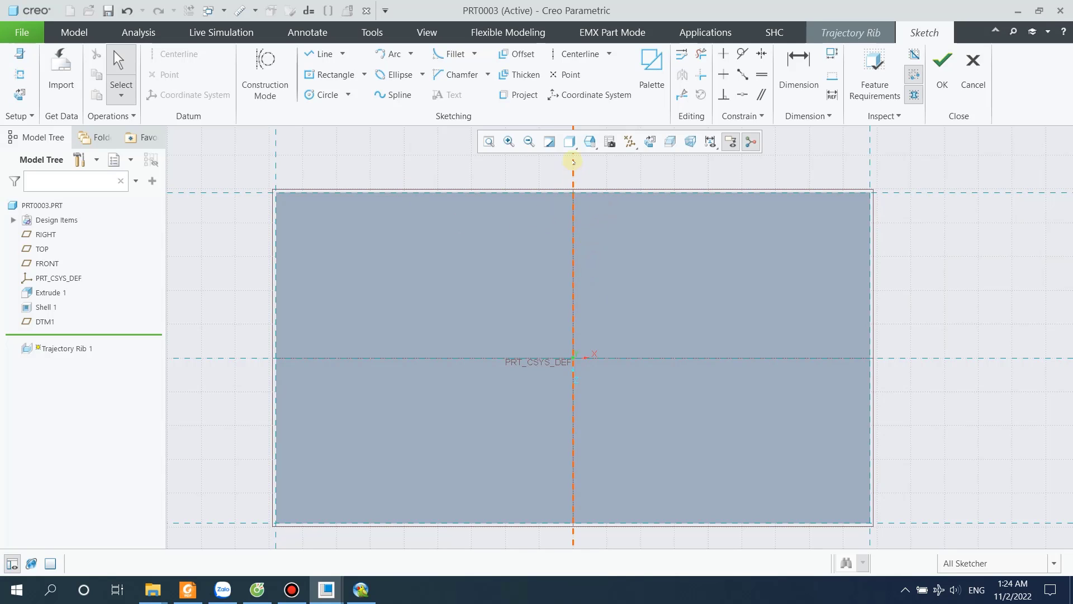
Show the model in wireframe and sketch horizontal rib lines about 266 mm long above and 282 mm long below the tray's horizontal centreline.
left_click(569, 141)
left_click(601, 245)
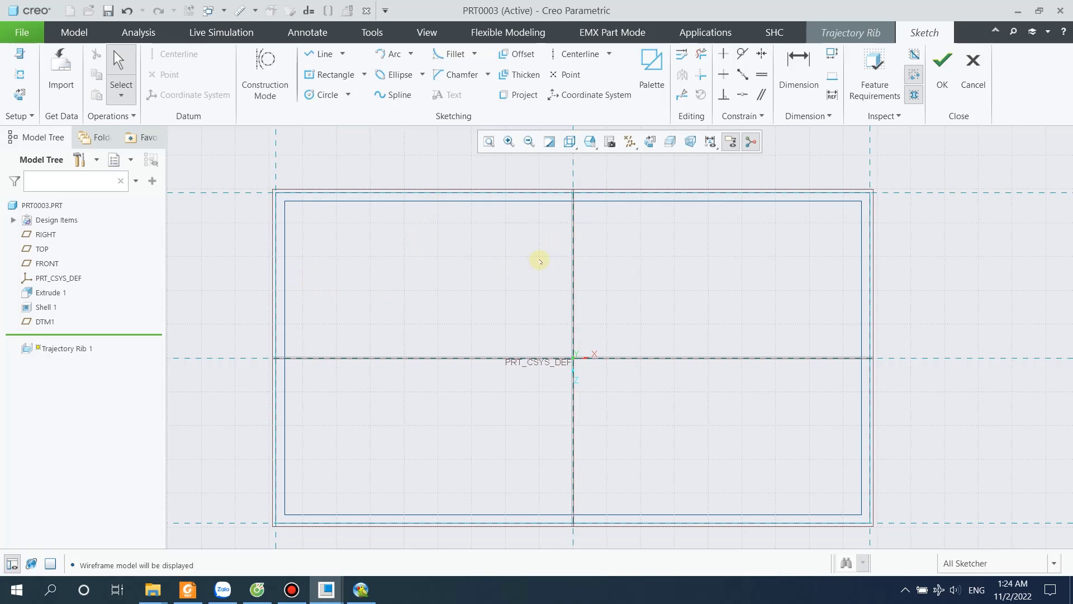
left_click(323, 54)
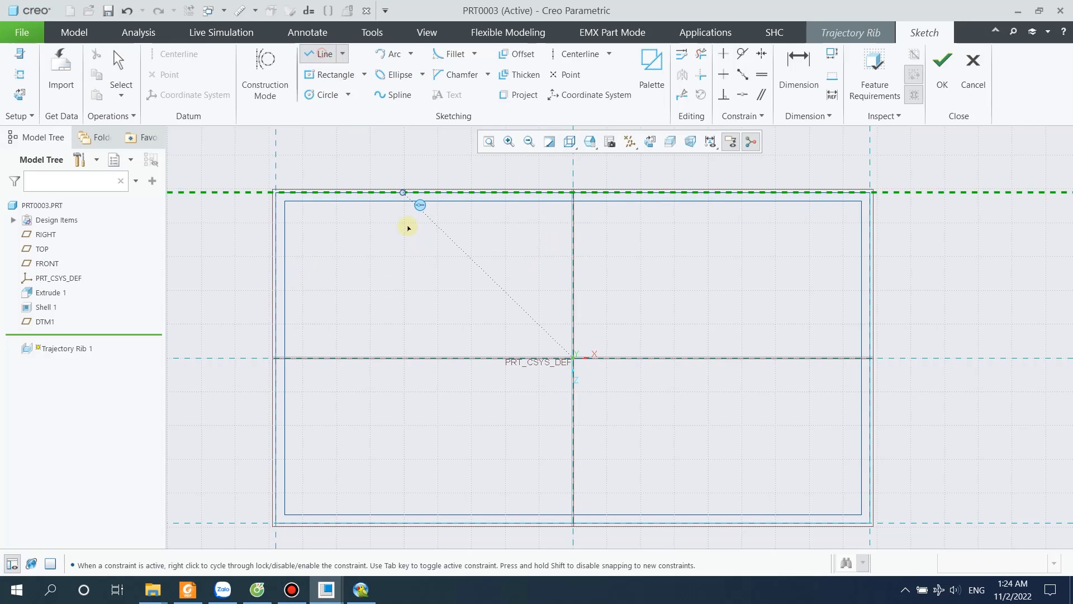
left_click(333, 286)
left_click(781, 286)
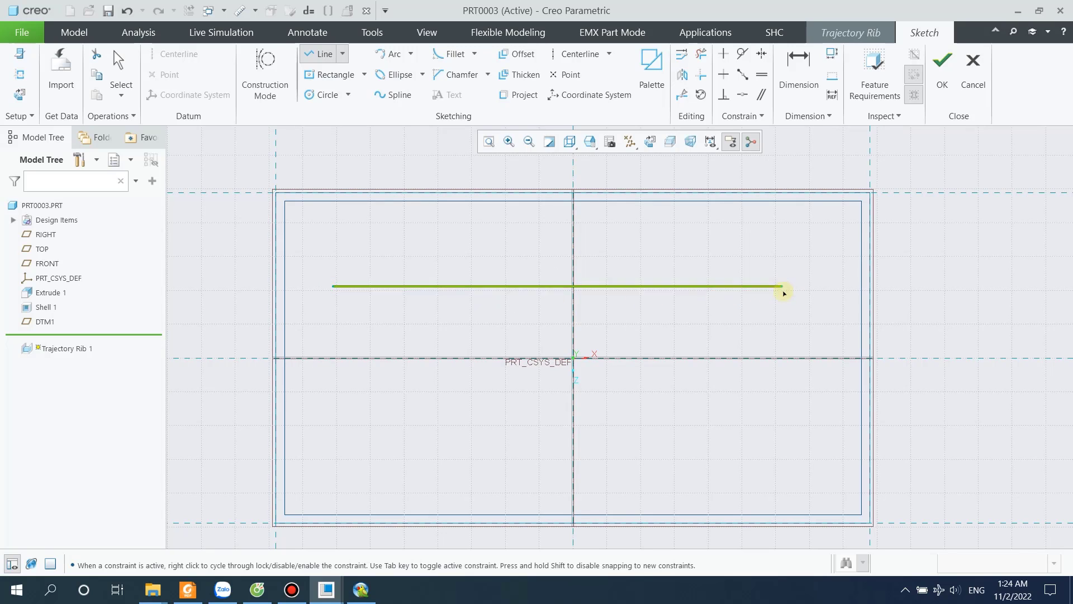
middle_click(364, 454)
left_click(320, 433)
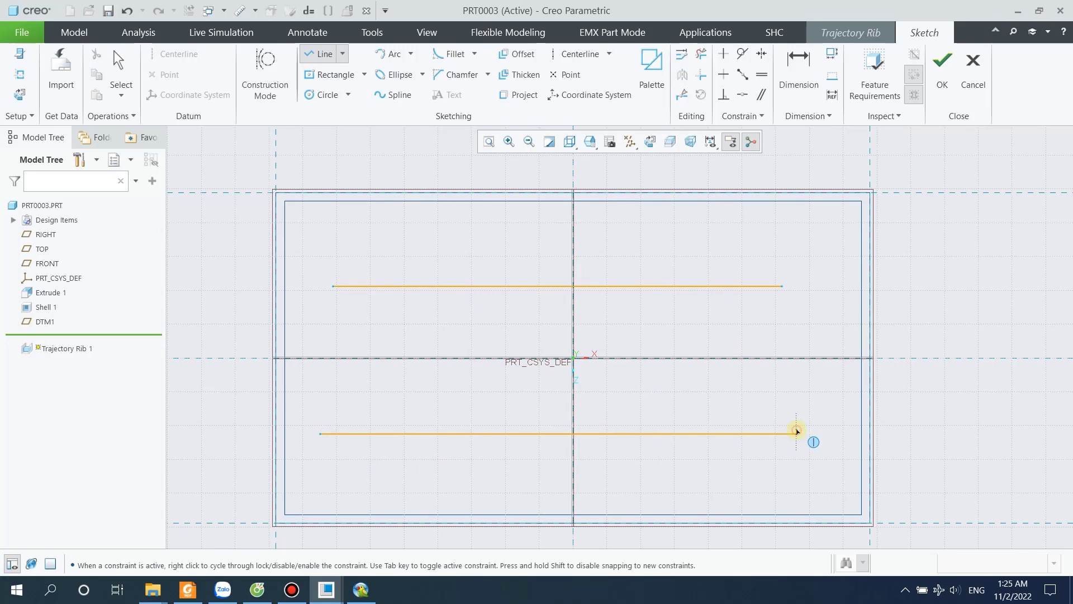
left_click(796, 434)
middle_click(784, 324)
Sketch two equal vertical lines about 34 mm long rising from the upper horizontal line, one on each side of the centreline.
left_click(727, 286)
left_click(727, 229)
middle_click(713, 249)
left_click(448, 286)
left_click(449, 229)
middle_click(513, 247)
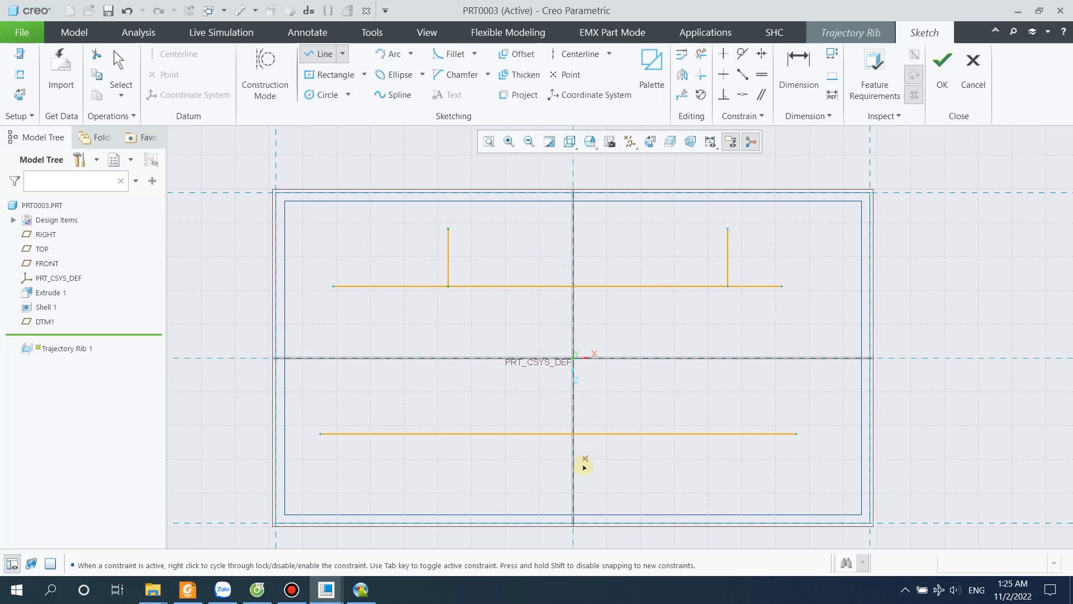
Sketch three vertical lines down from the lower horizontal line: about 38 mm at the centre, 34 mm near its right end, 30 mm near its left end.
left_click(572, 434)
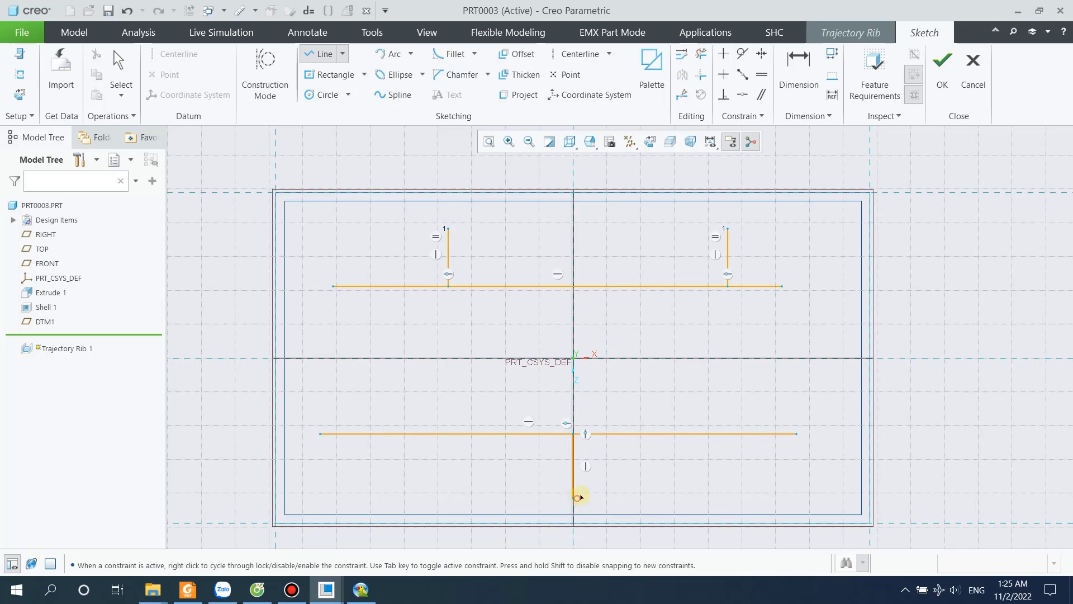
left_click(574, 497)
middle_click(643, 475)
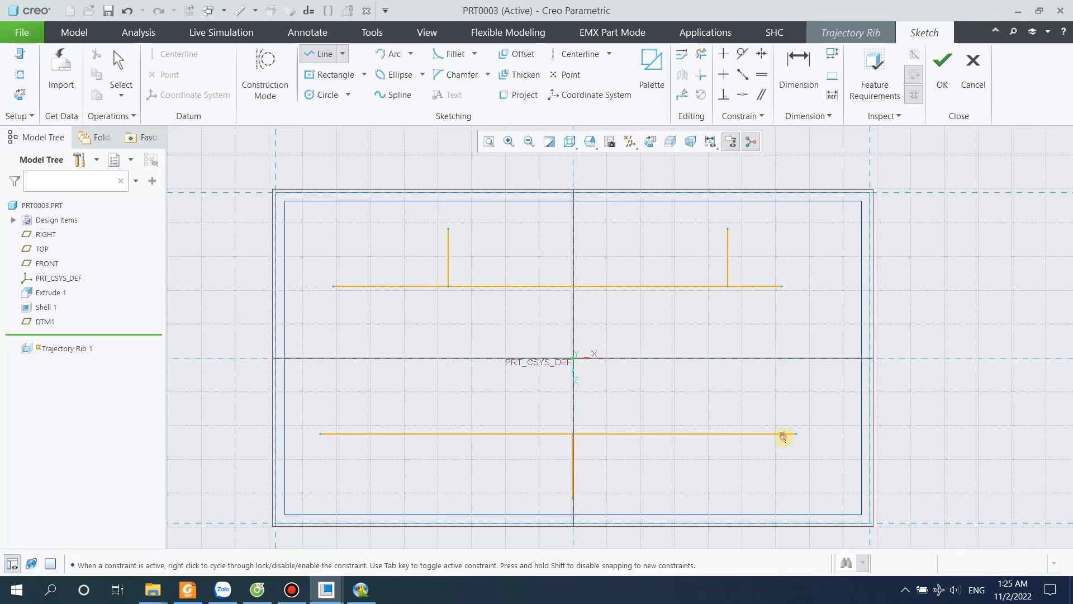
left_click(782, 433)
left_click(781, 491)
middle_click(788, 489)
left_click(364, 434)
left_click(365, 484)
middle_click(427, 469)
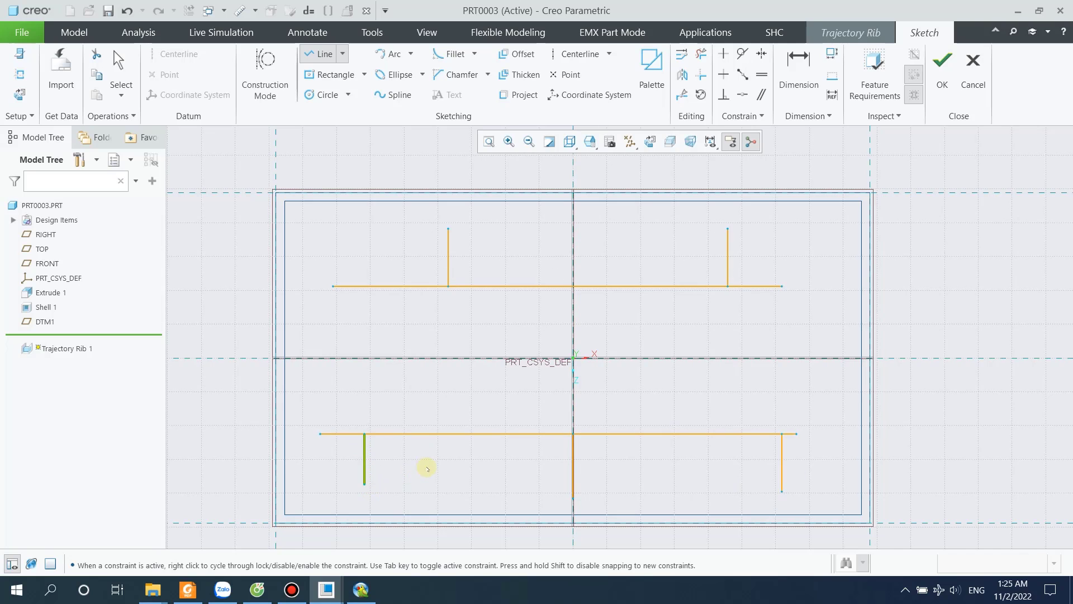
left_click(572, 286)
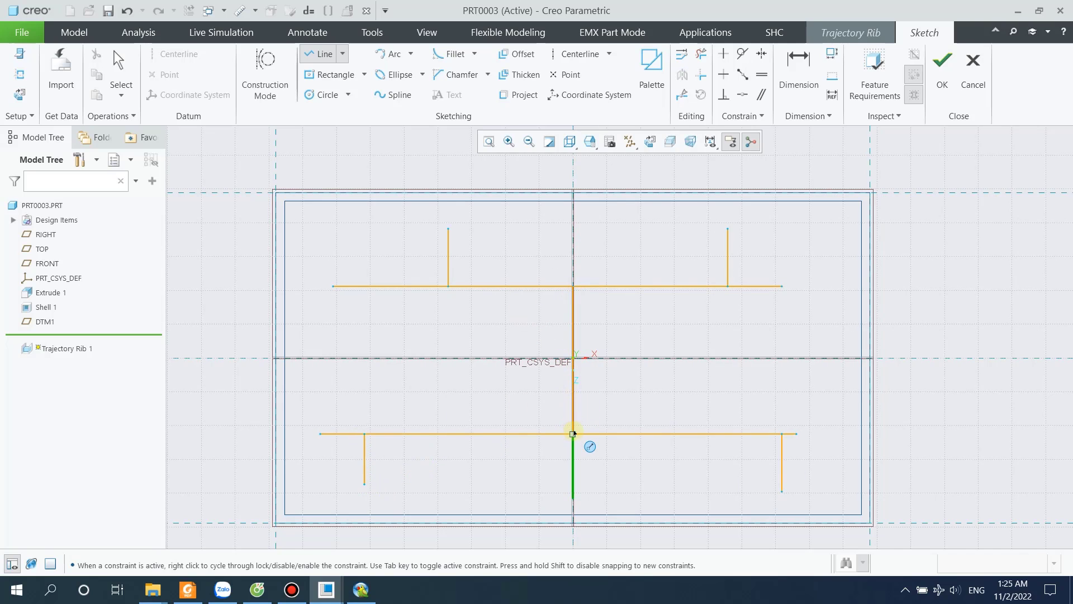
middle_click(624, 370)
left_click(644, 287)
middle_click(651, 398)
Sketch two free-standing vertical lines between the horizontal lines, about 49 mm long right of the centre and 46 mm long left of it.
left_click(649, 328)
left_click(648, 410)
middle_click(662, 408)
left_click(509, 334)
left_click(509, 411)
middle_click(536, 385)
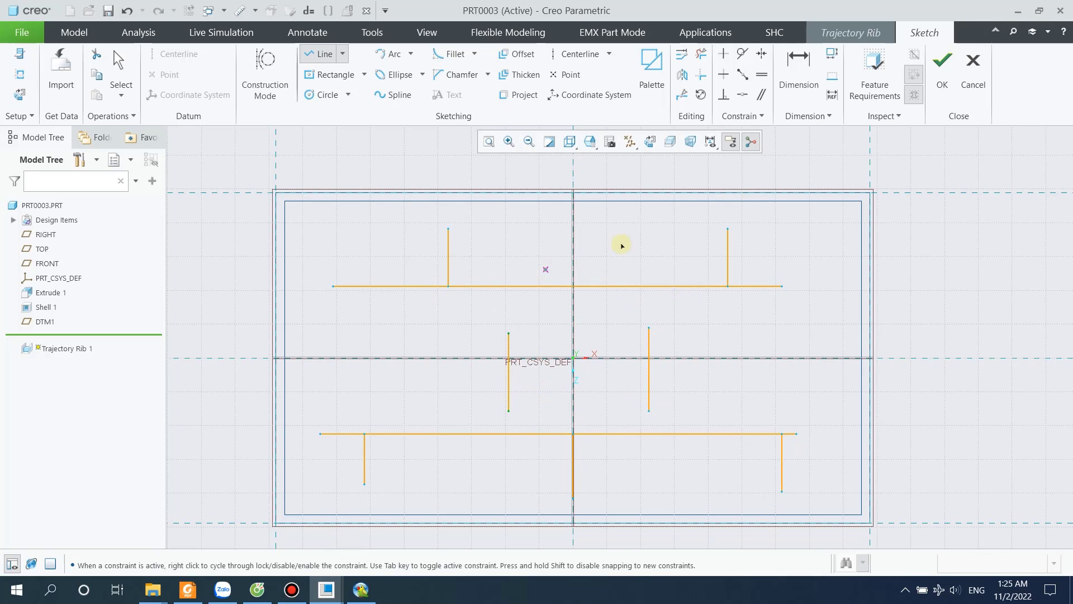
Finish the rib sketch and try reversing the trajectory rib's depth direction.
left_click(942, 67)
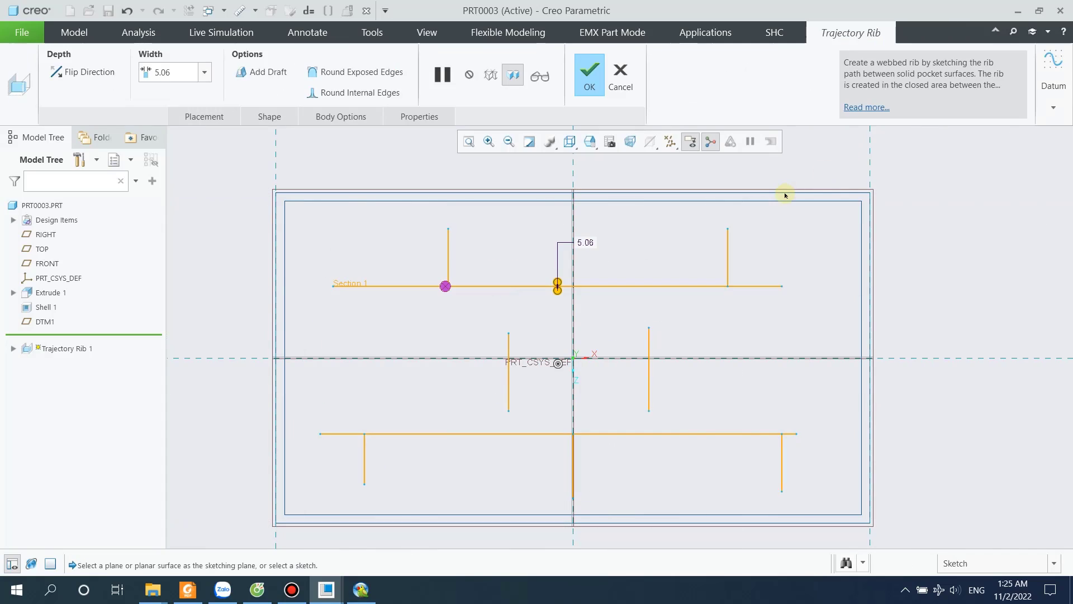
mouse_move(769, 371)
middle_mouse_down()
mouse_move(752, 357)
mouse_move(749, 311)
mouse_move(726, 333)
mouse_move(756, 354)
mouse_move(749, 327)
middle_mouse_up()
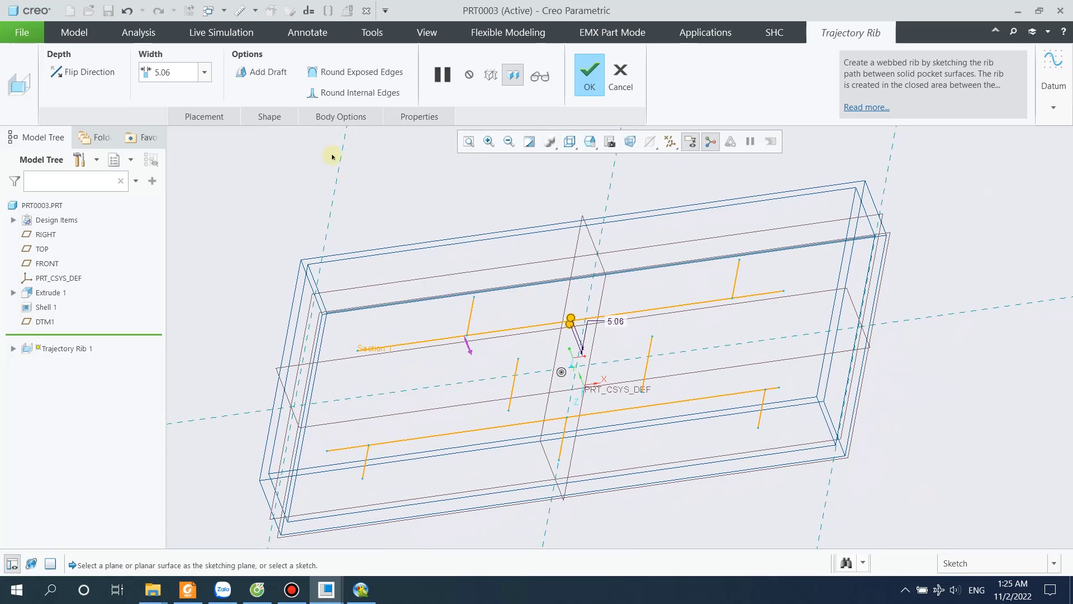
left_click(93, 72)
mouse_move(512, 251)
middle_mouse_down()
mouse_move(479, 250)
mouse_move(515, 268)
mouse_move(483, 249)
mouse_move(500, 267)
middle_mouse_up()
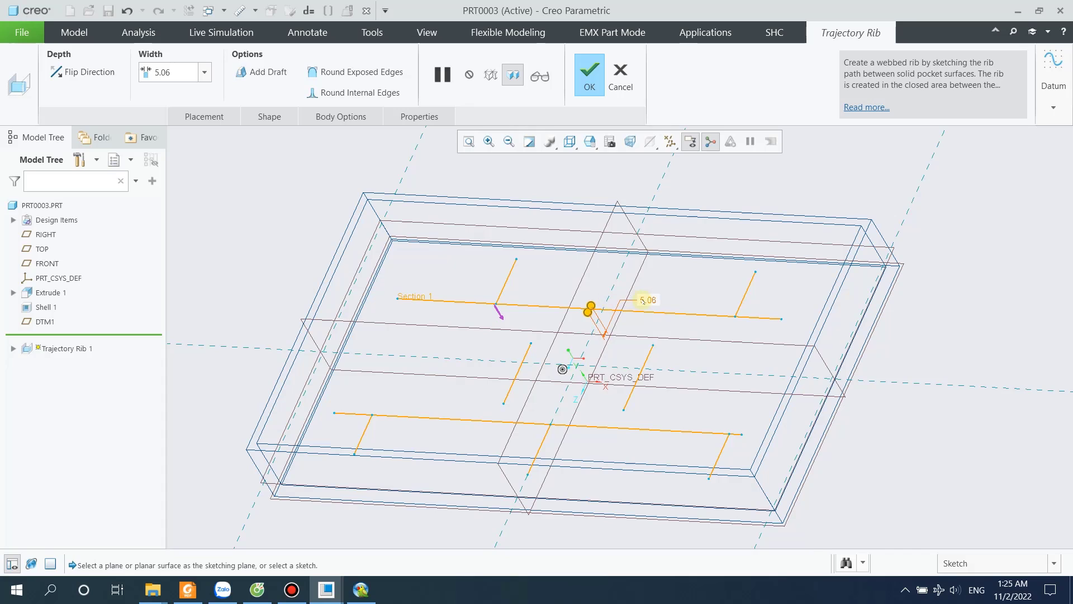
Set the trajectory rib's width to 6 mm.
double_click(188, 69)
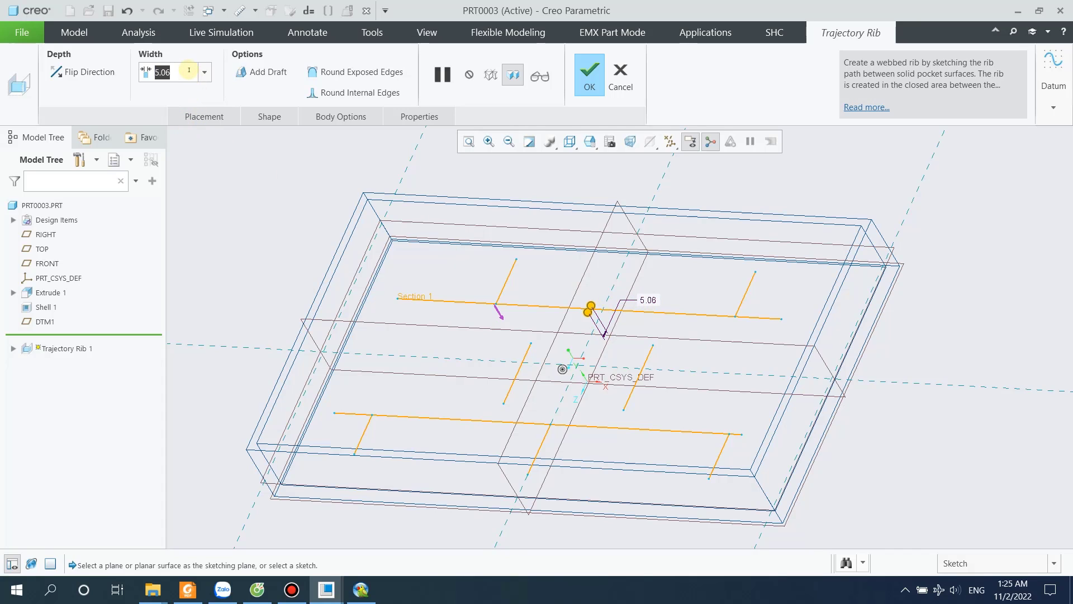
type("6")
key("Return")
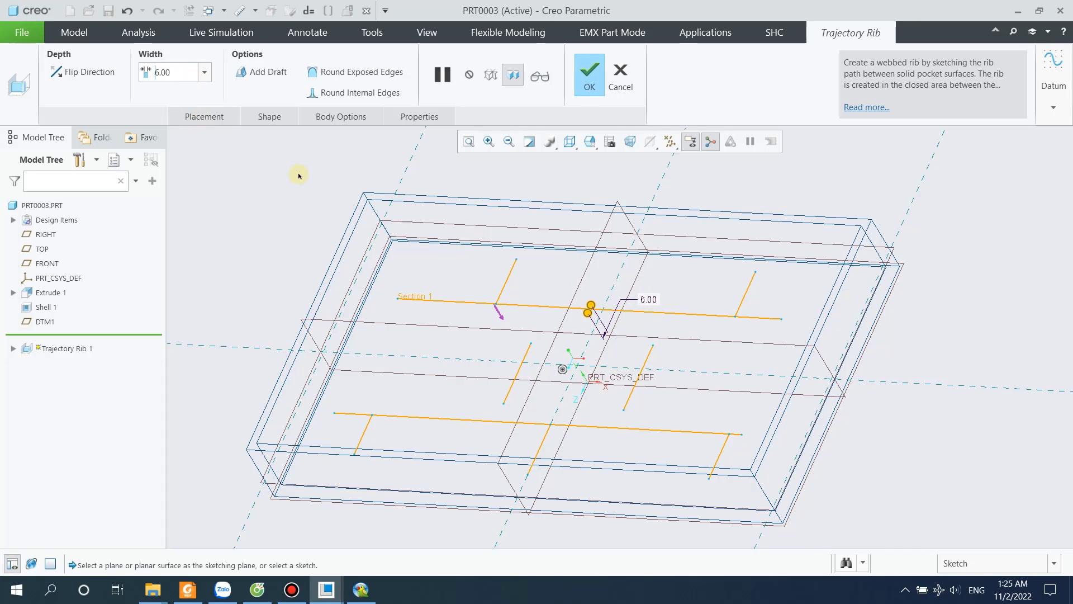
Review the trajectory rib's internal sketch, cross-section shape, body options and properties.
left_click(205, 114)
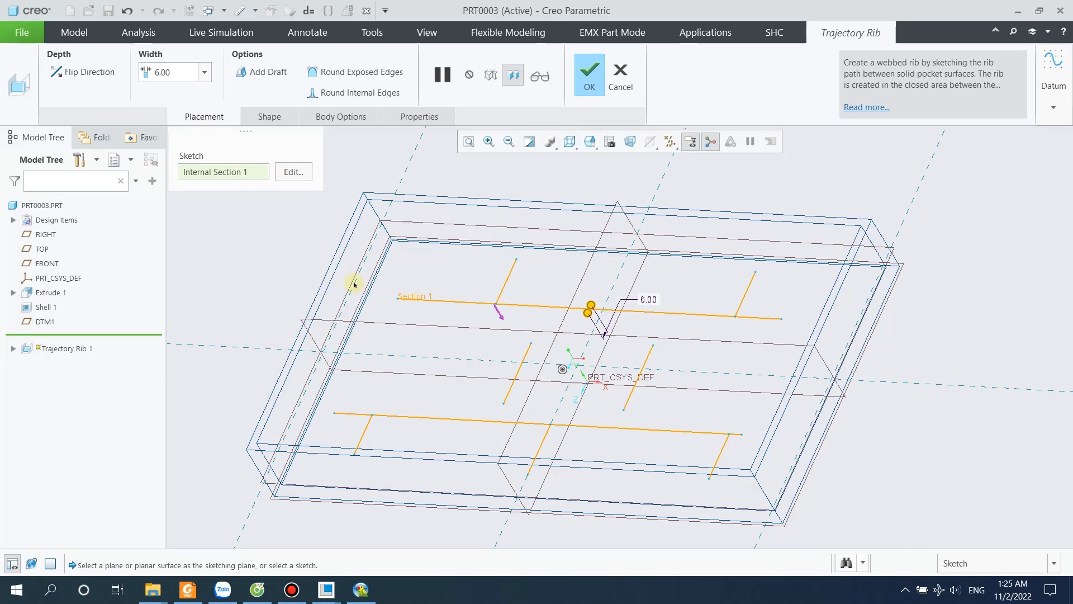
left_click(293, 172)
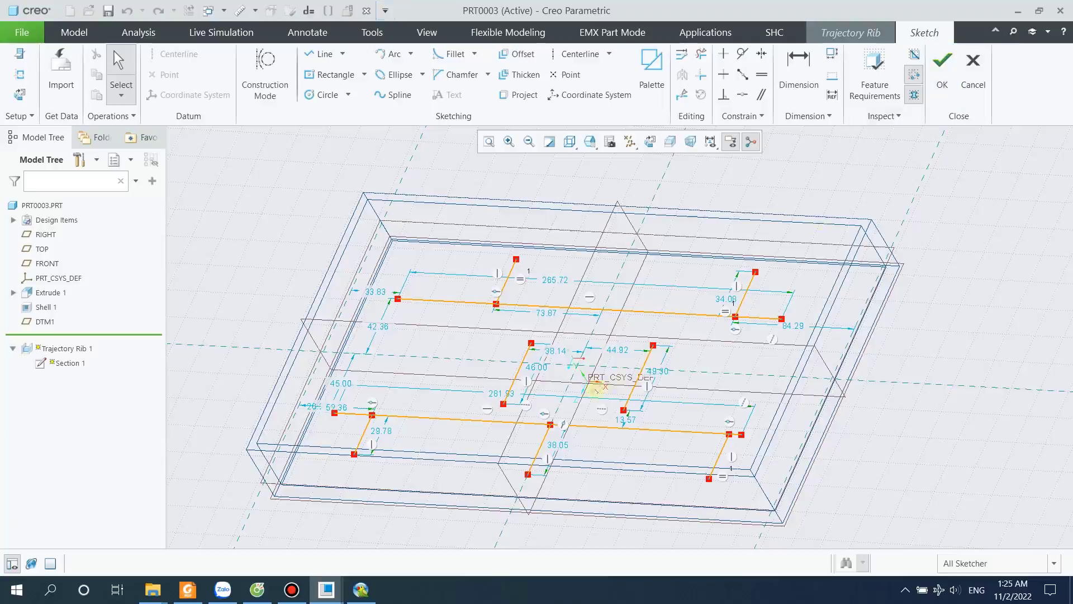
mouse_move(596, 378)
middle_mouse_down()
mouse_move(573, 354)
mouse_move(559, 397)
mouse_move(607, 327)
middle_mouse_up()
mouse_move(606, 398)
middle_mouse_down()
mouse_move(615, 405)
mouse_move(591, 393)
middle_mouse_up()
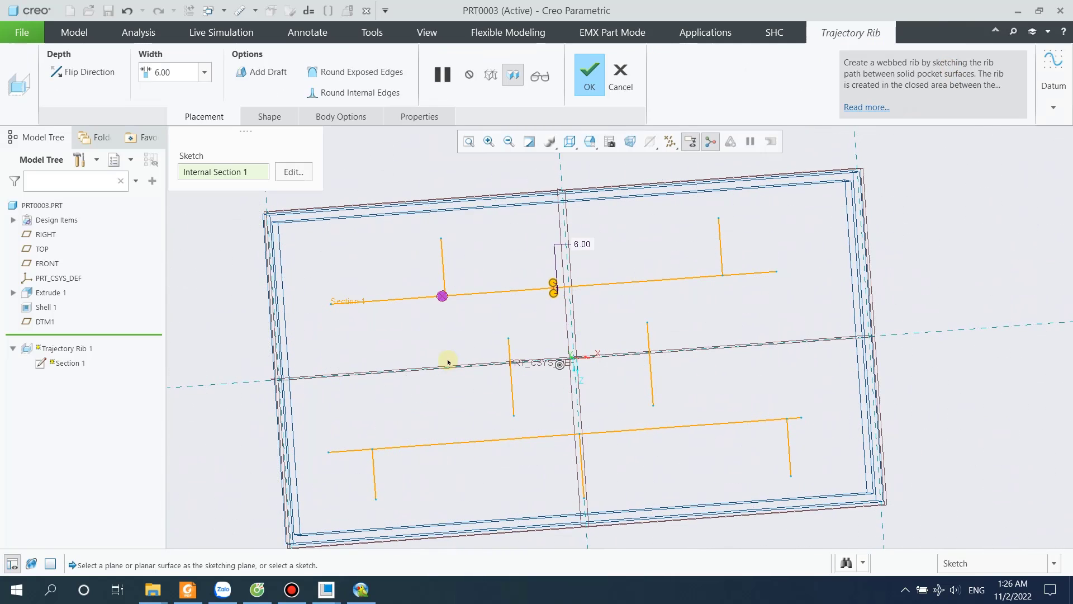
left_click(270, 118)
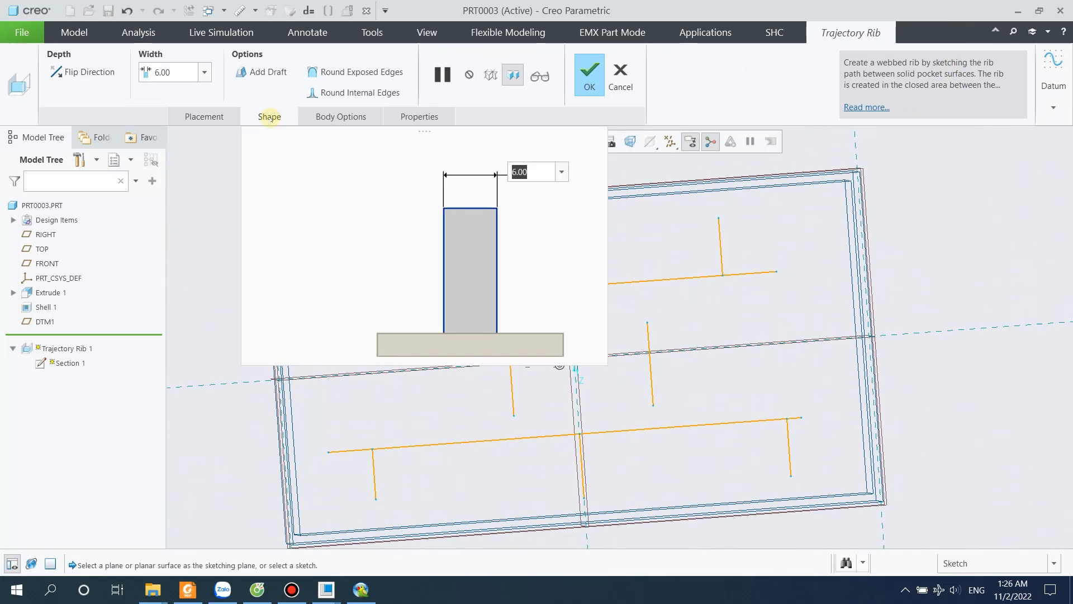
left_click(335, 117)
left_click(413, 117)
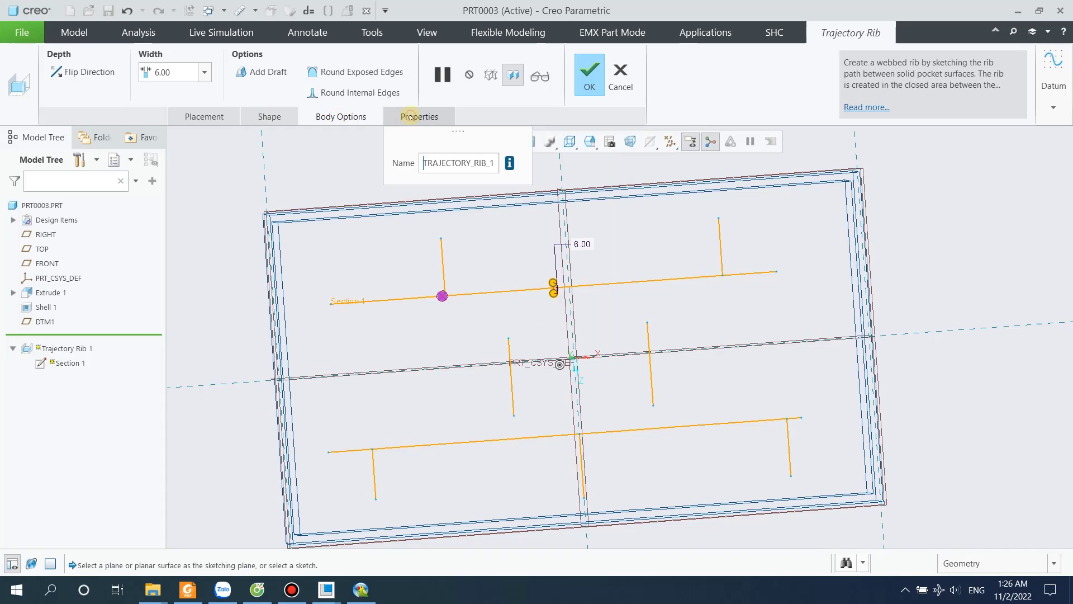
left_click(341, 116)
left_click(204, 117)
Try to complete the trajectory rib, accepting it as a failed feature.
left_click(588, 74)
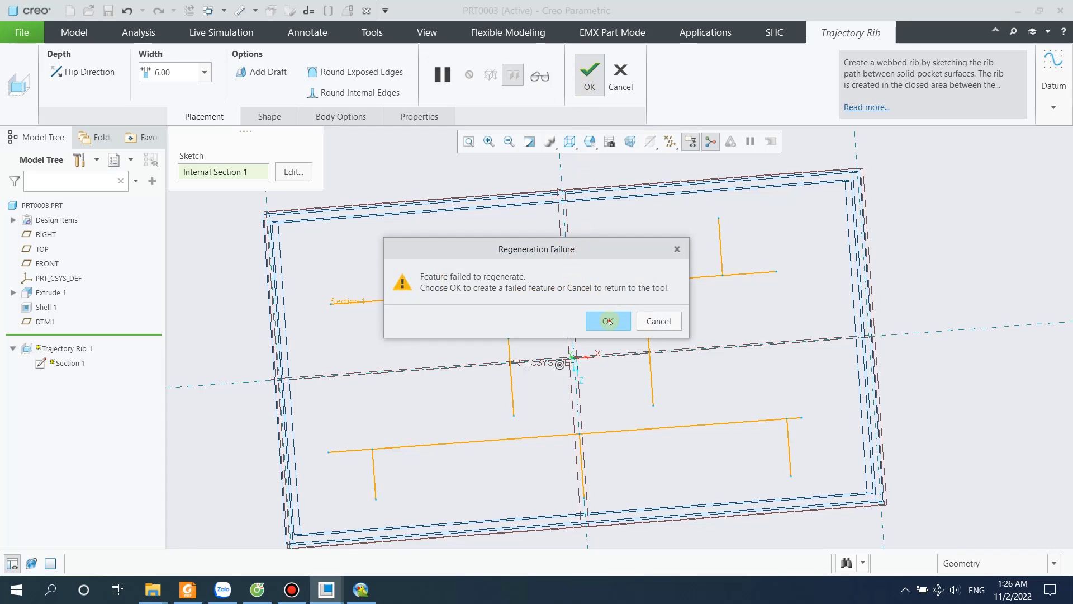
left_click(608, 320)
mouse_move(611, 319)
middle_mouse_down()
mouse_move(855, 371)
mouse_move(823, 331)
mouse_move(831, 342)
middle_mouse_up()
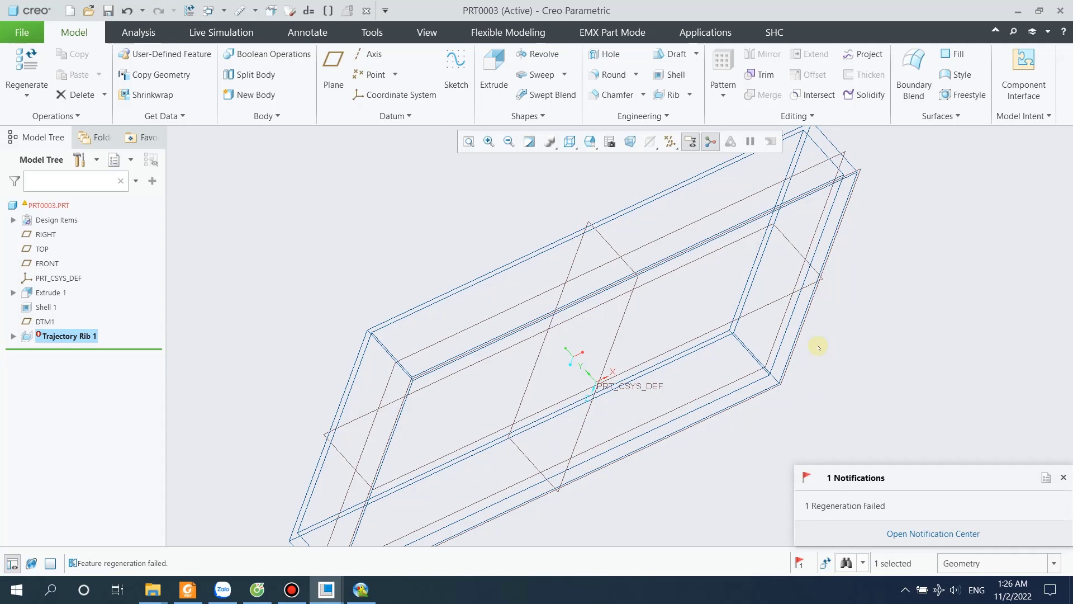
Redefine the failed trajectory rib, reopening its internal sketch with the sketch plane parallel to the screen.
right_click(68, 337)
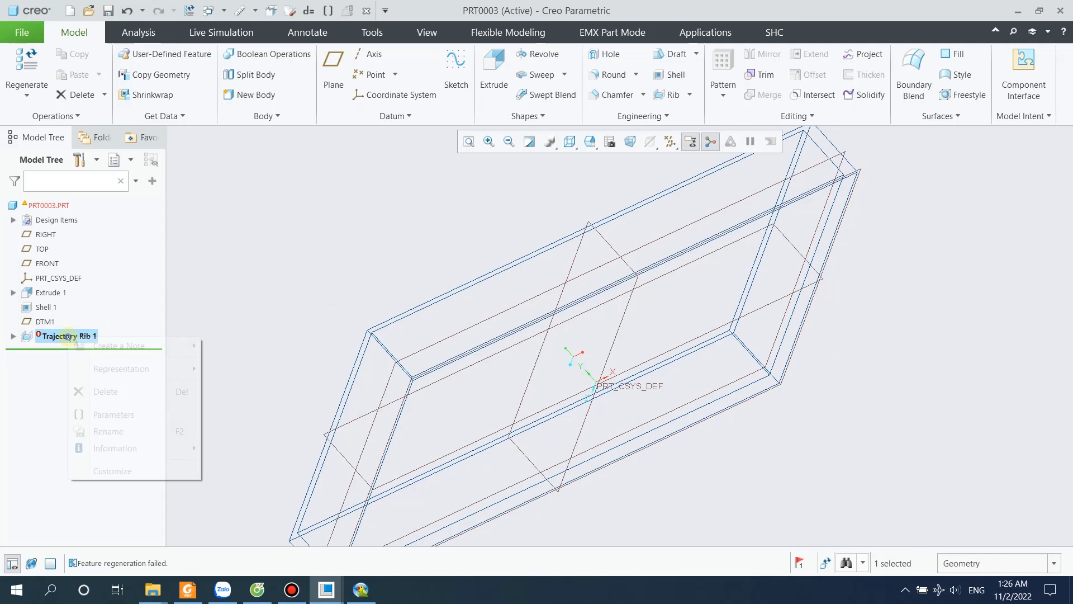
left_click(78, 313)
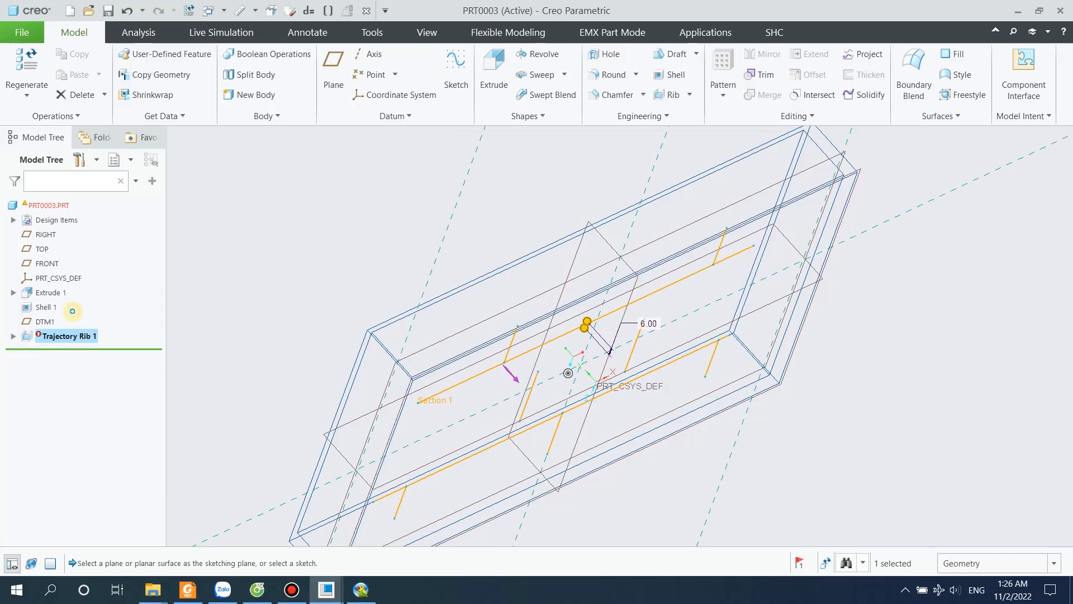
left_click(293, 172)
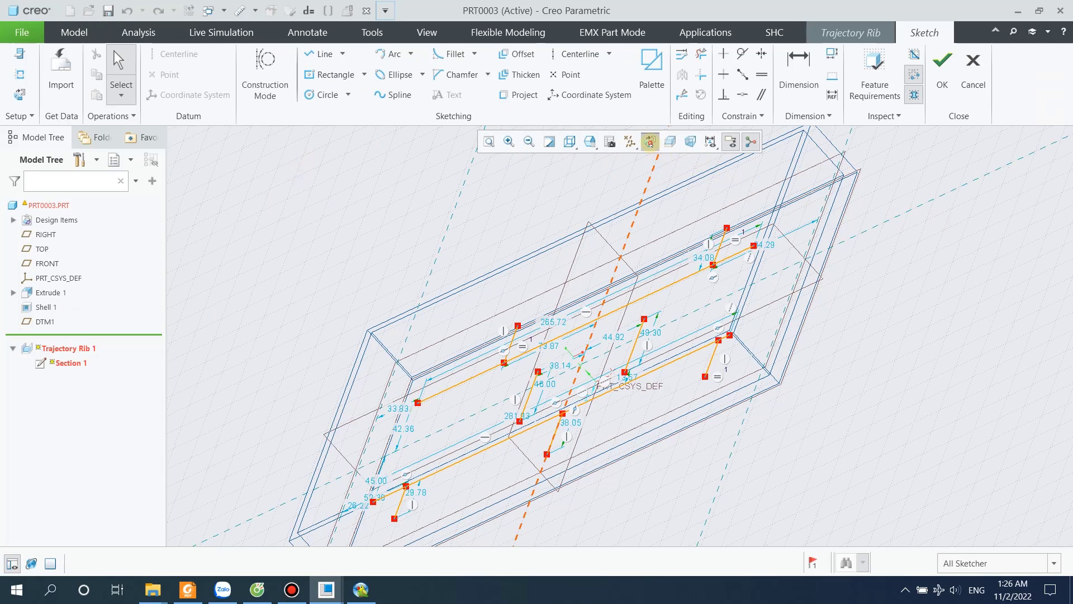
left_click(650, 141)
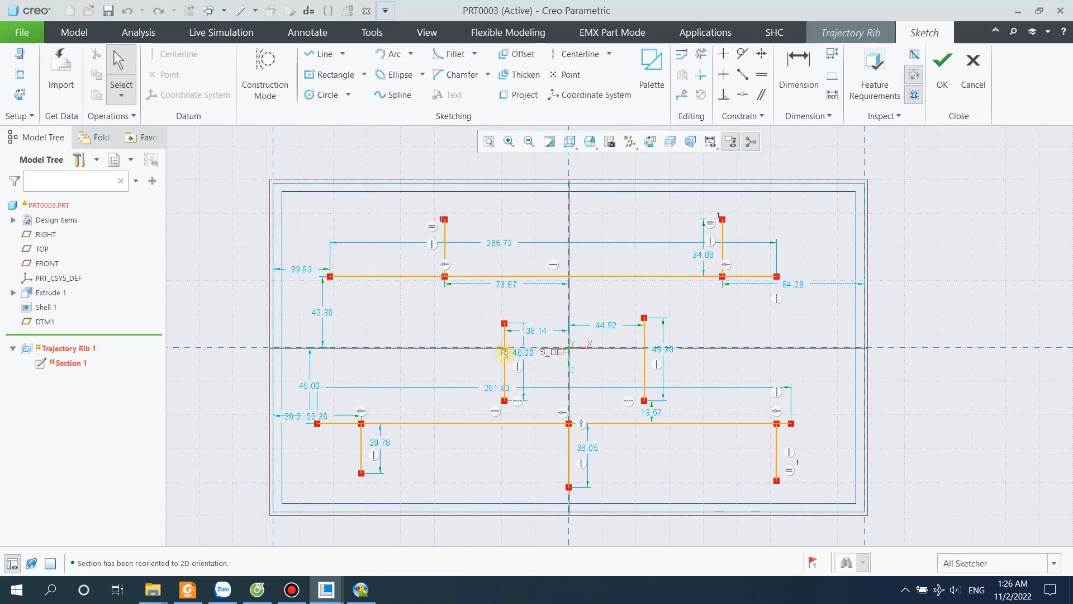
Delete the two free-standing vertical lines between the upper and lower horizontal lines.
left_click(503, 366)
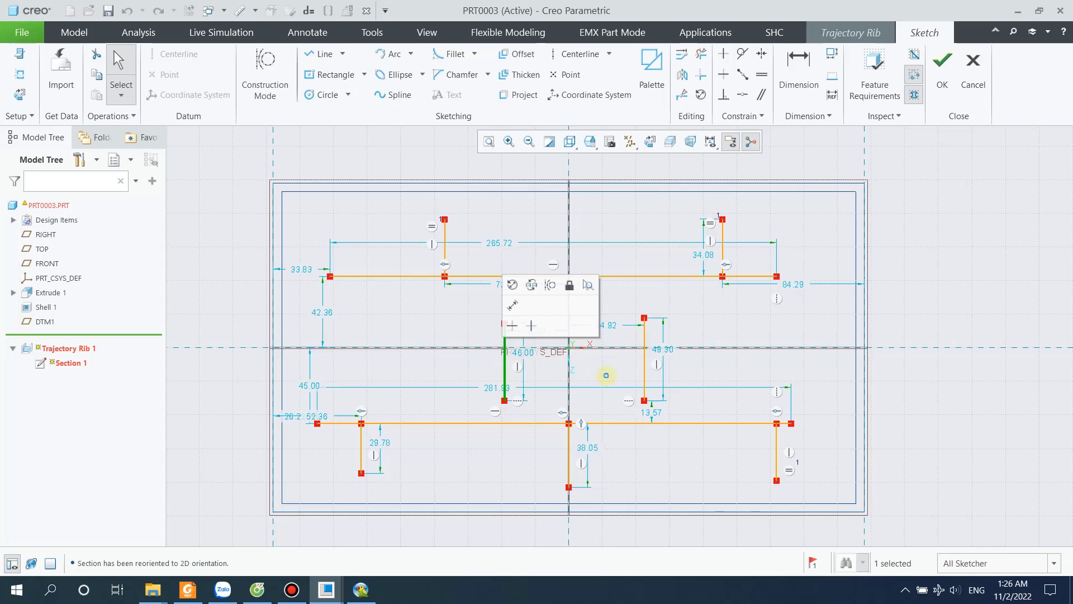
key("Delete")
left_click(643, 364)
key("Delete")
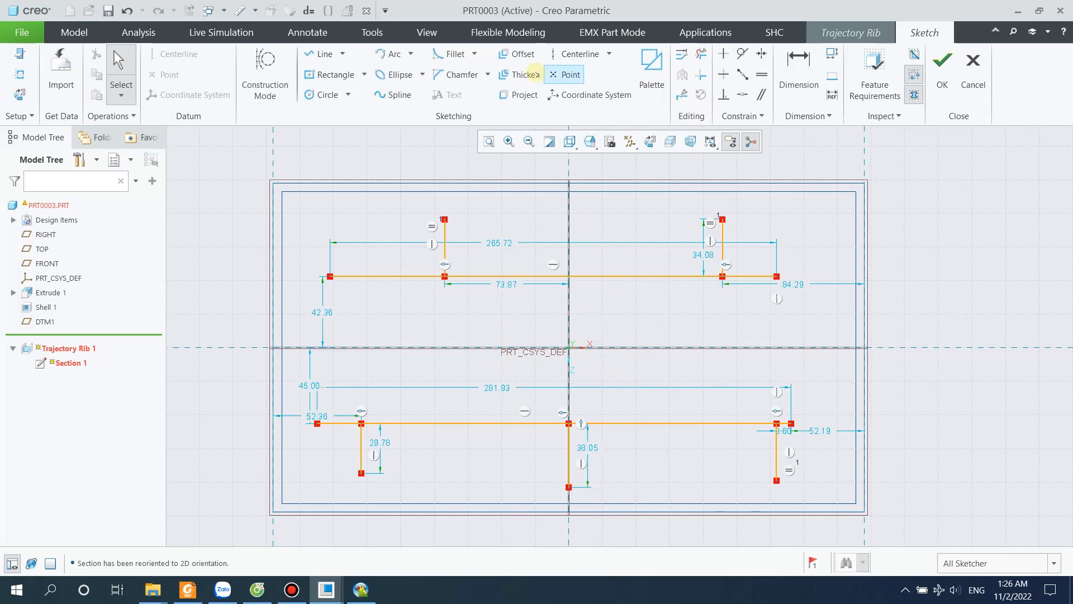
Connect the upper and lower horizontal lines with two vertical lines, one on each side of the centreline, and finish the sketch.
left_click(320, 54)
left_click(496, 276)
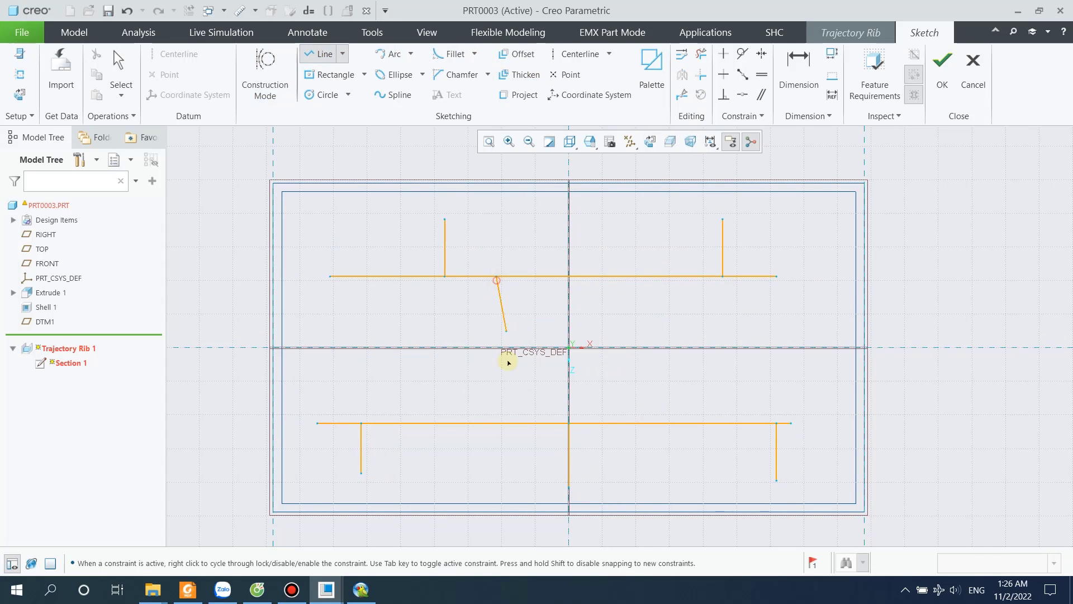
left_click(496, 423)
middle_click(699, 321)
left_click(644, 276)
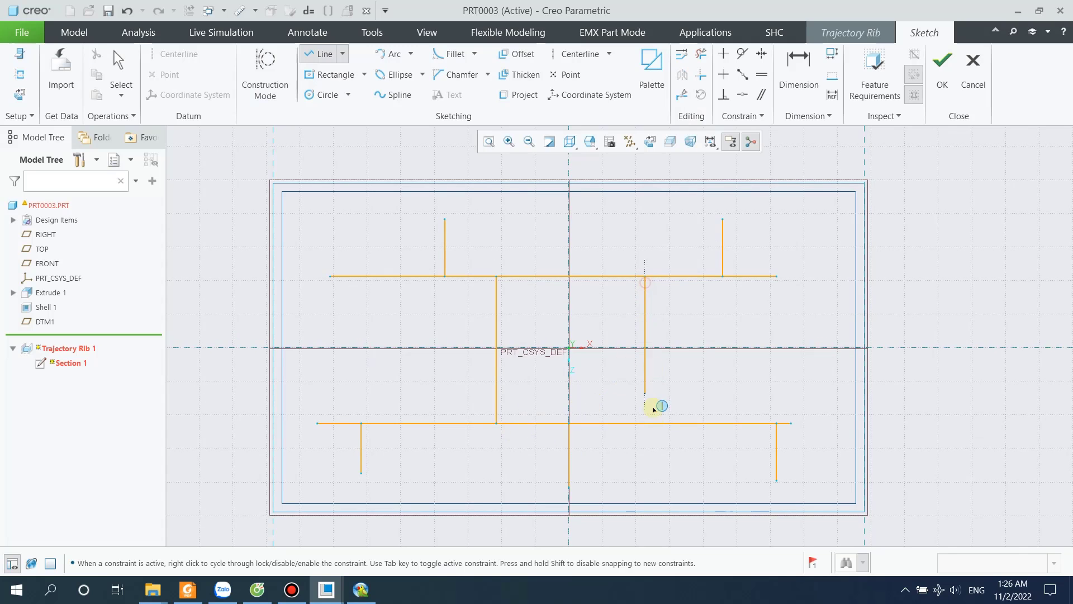
left_click(644, 423)
middle_click(711, 388)
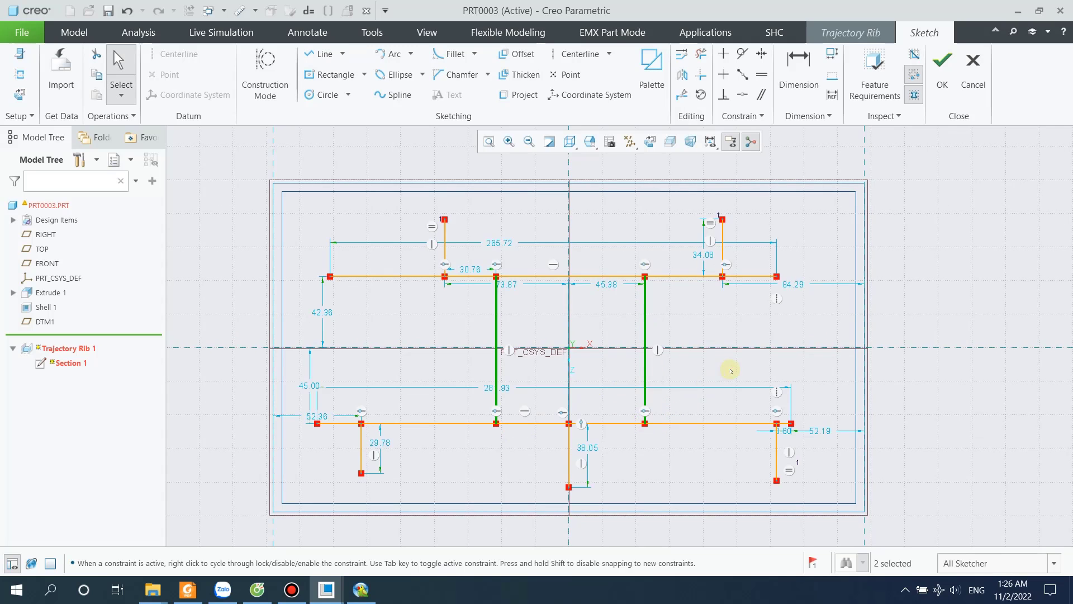
left_click(939, 64)
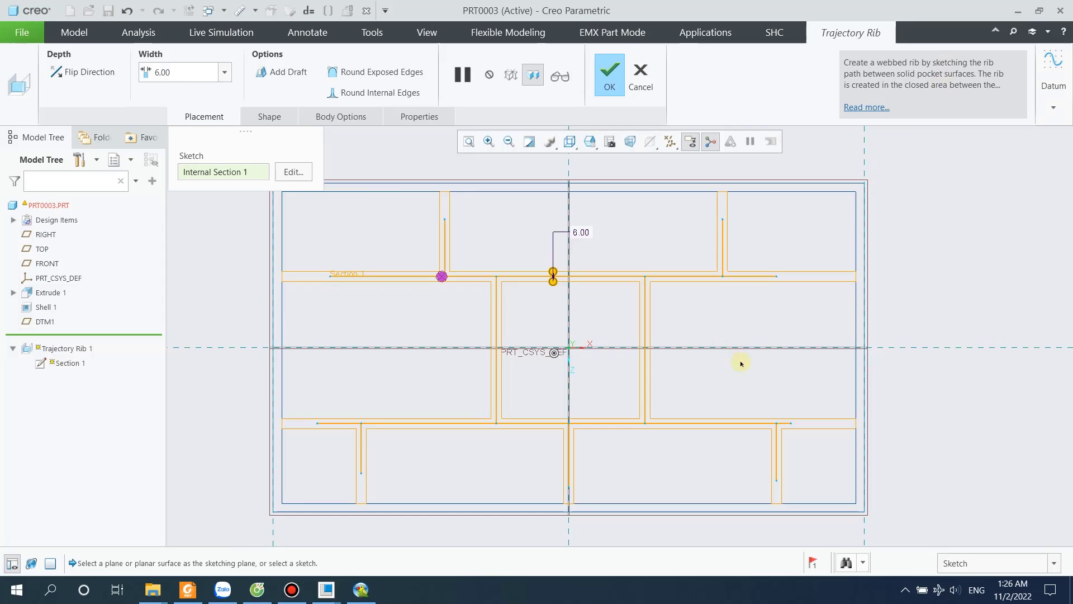
Display the model as Shading With Edges and examine the rib preview inside the tray from an oblique angle.
mouse_move(782, 352)
middle_mouse_down()
mouse_move(758, 342)
mouse_move(783, 300)
mouse_move(790, 354)
mouse_move(771, 327)
mouse_move(551, 343)
middle_mouse_up()
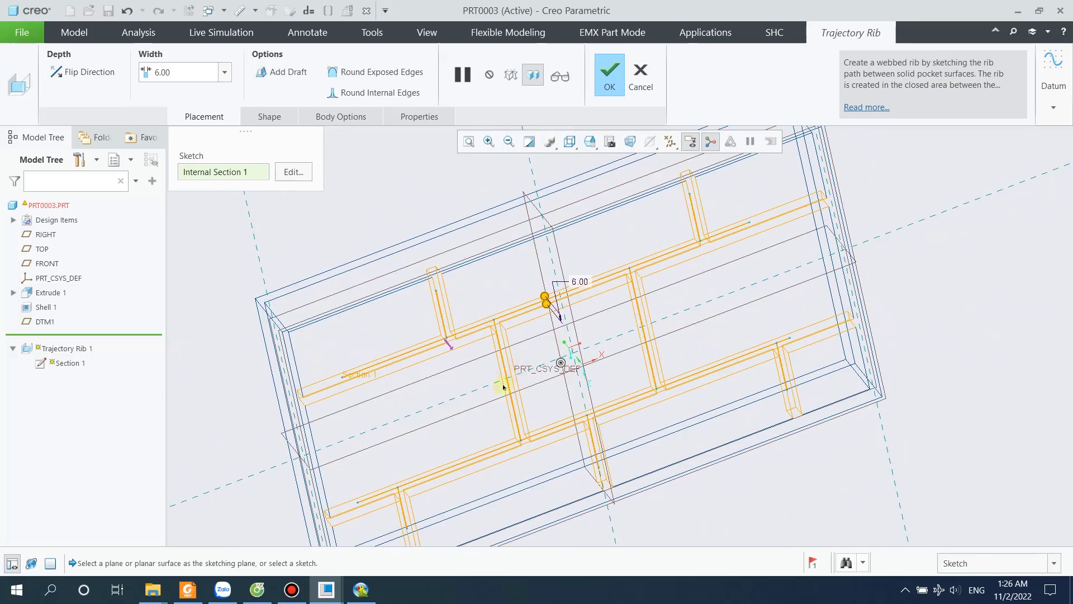
left_click(569, 141)
left_click(597, 176)
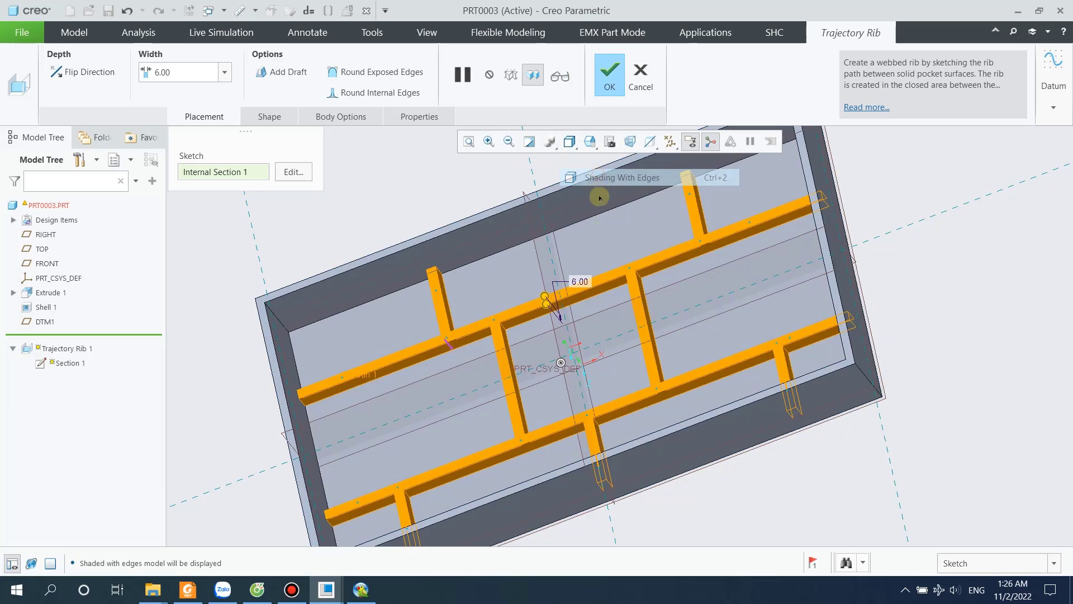
middle_click_drag(762, 328, 571, 348)
scroll(480, 307, "up", 4)
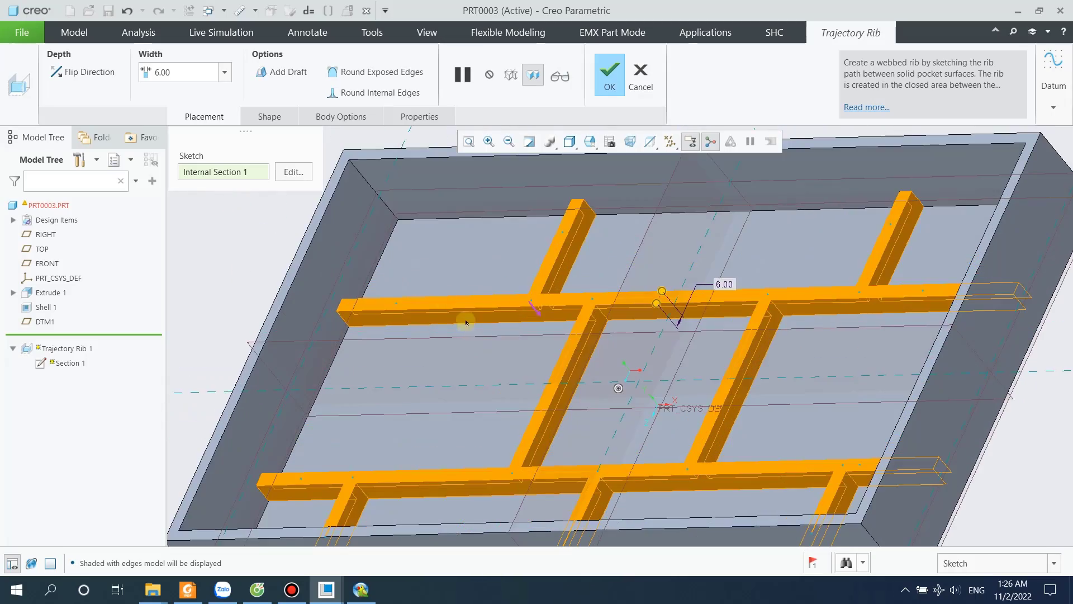
Add draft to the trajectory rib and set its draft angle to 10 degrees.
middle_click_drag(467, 323, 590, 425)
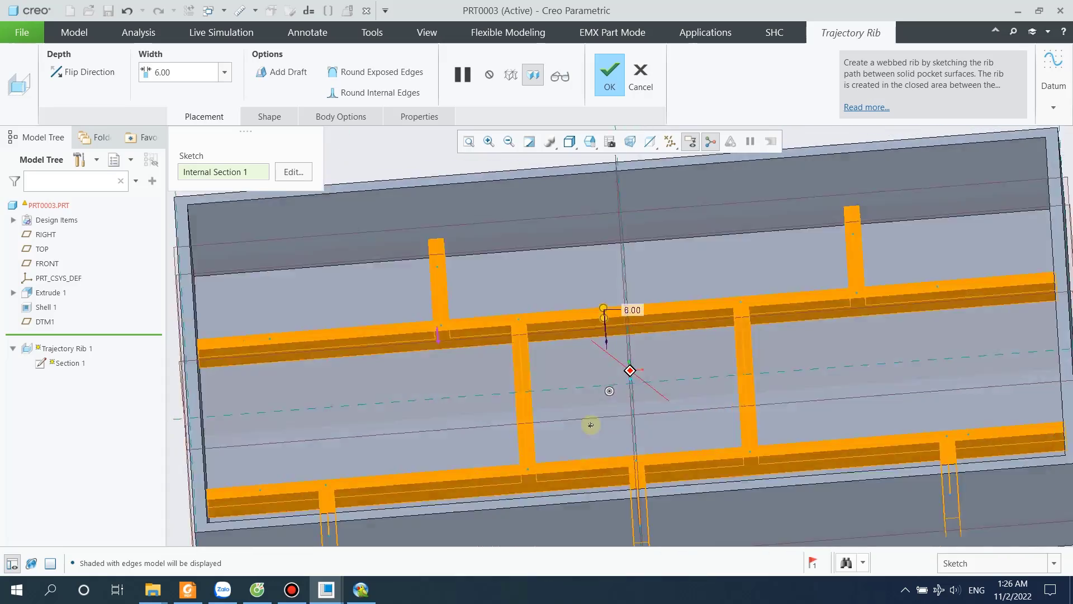
key("ctrl+d")
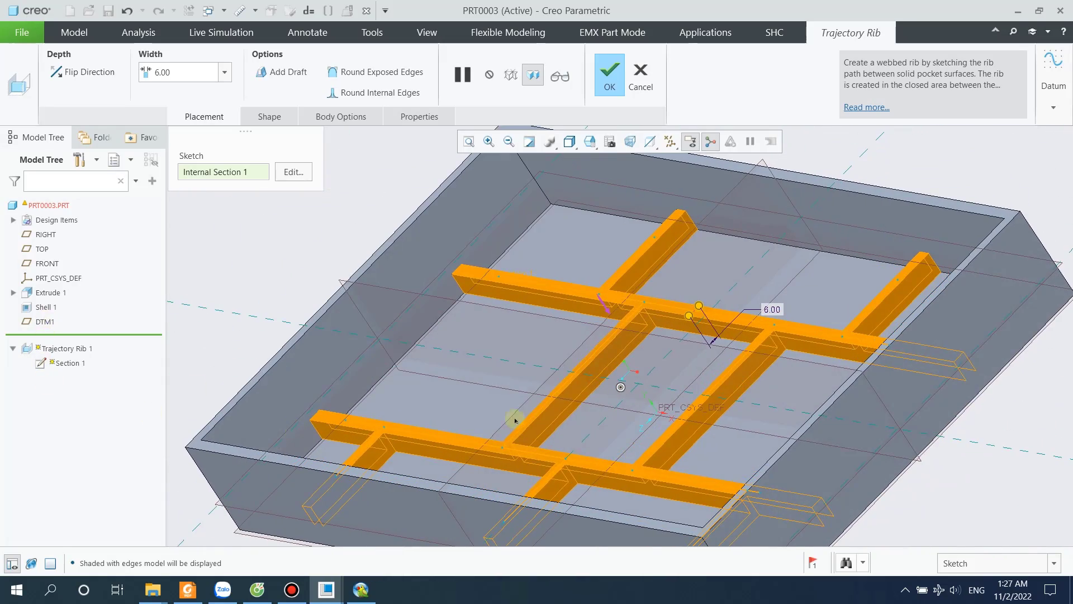
middle_click_drag(515, 420, 241, 272)
scroll(557, 412, "down", 5)
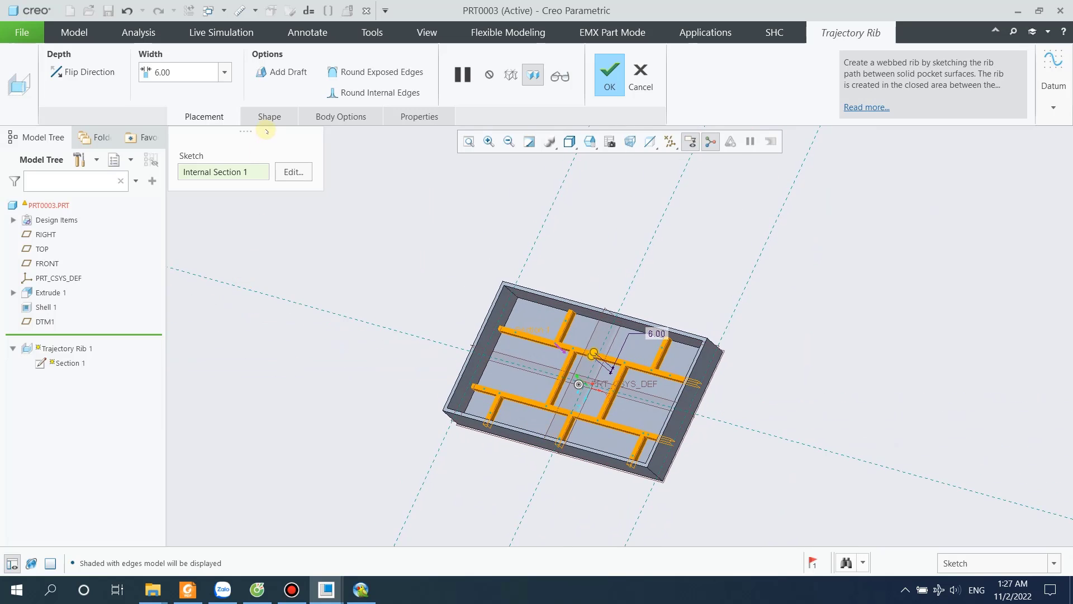
left_click(277, 78)
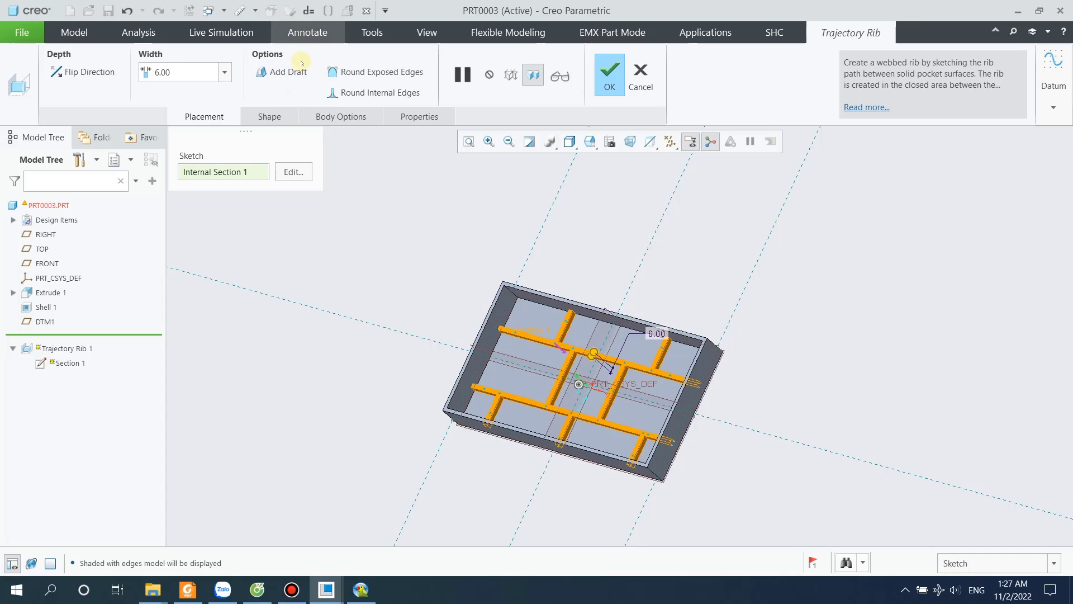
mouse_move(632, 330)
middle_mouse_down()
mouse_move(638, 348)
mouse_move(642, 325)
mouse_move(620, 295)
mouse_move(641, 348)
middle_mouse_up()
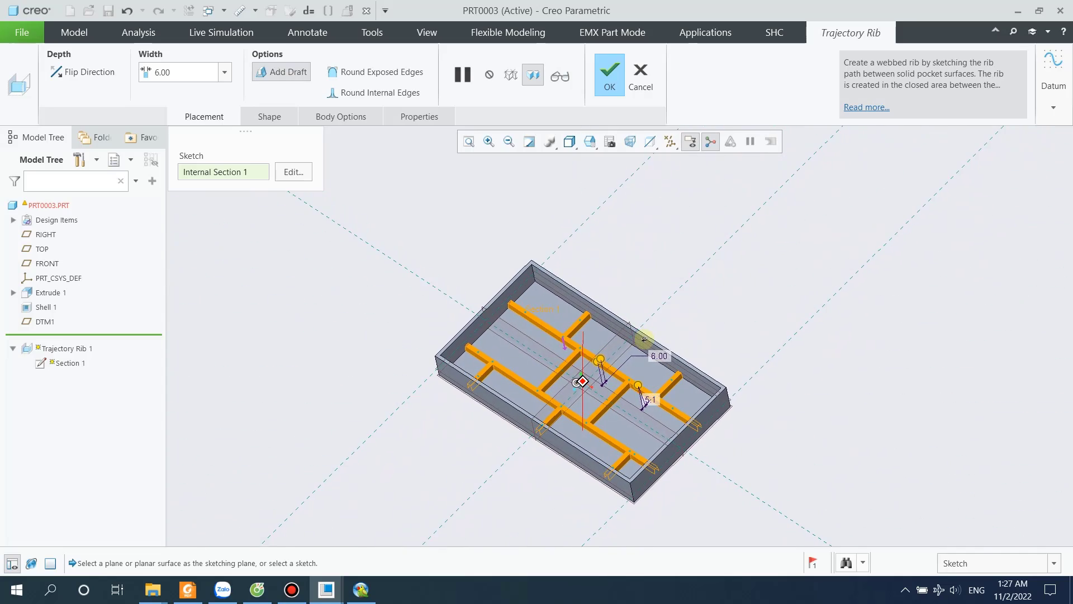
scroll(637, 398, "down", 3)
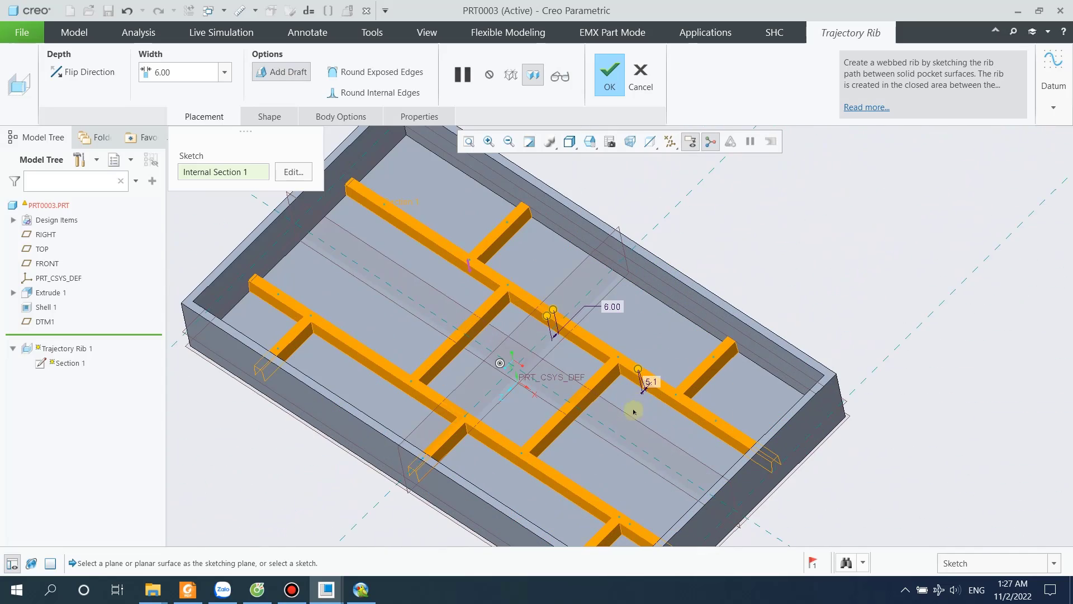
double_click(651, 382)
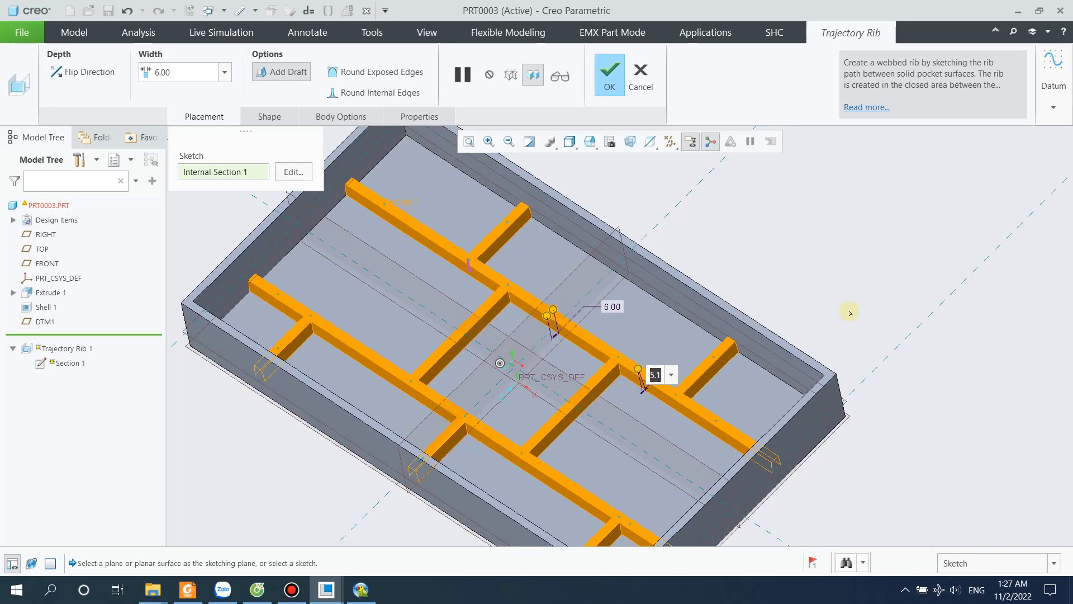
type("10")
key("Return")
Round the exposed top edges of the trajectory rib and inspect the rounded preview.
middle_click_drag(601, 407, 529, 370)
scroll(554, 283, "up", 4)
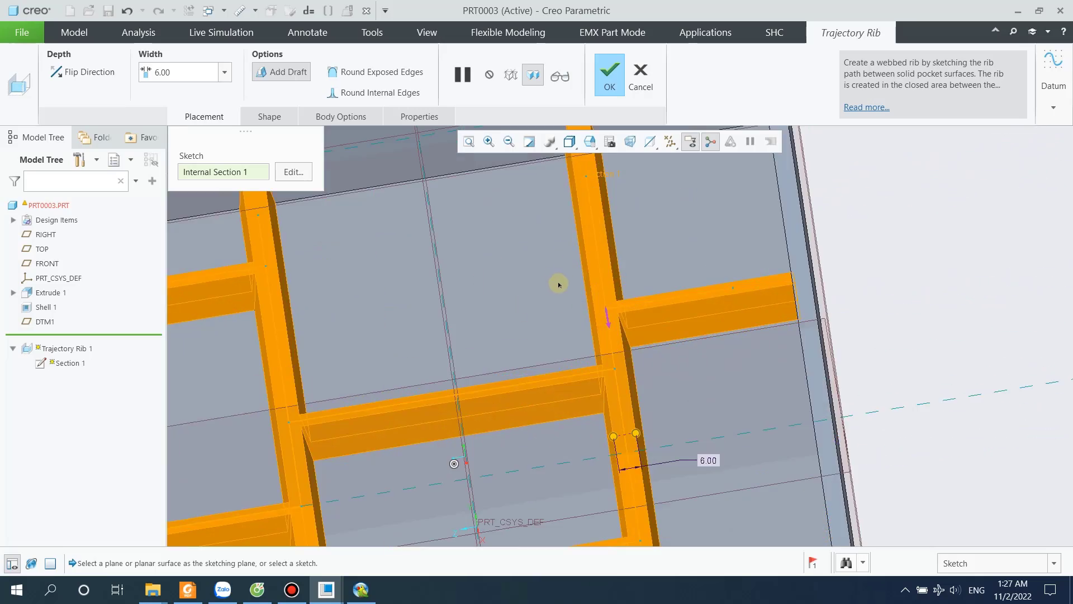
mouse_move(600, 295)
middle_mouse_down()
mouse_move(579, 278)
mouse_move(591, 289)
middle_mouse_up()
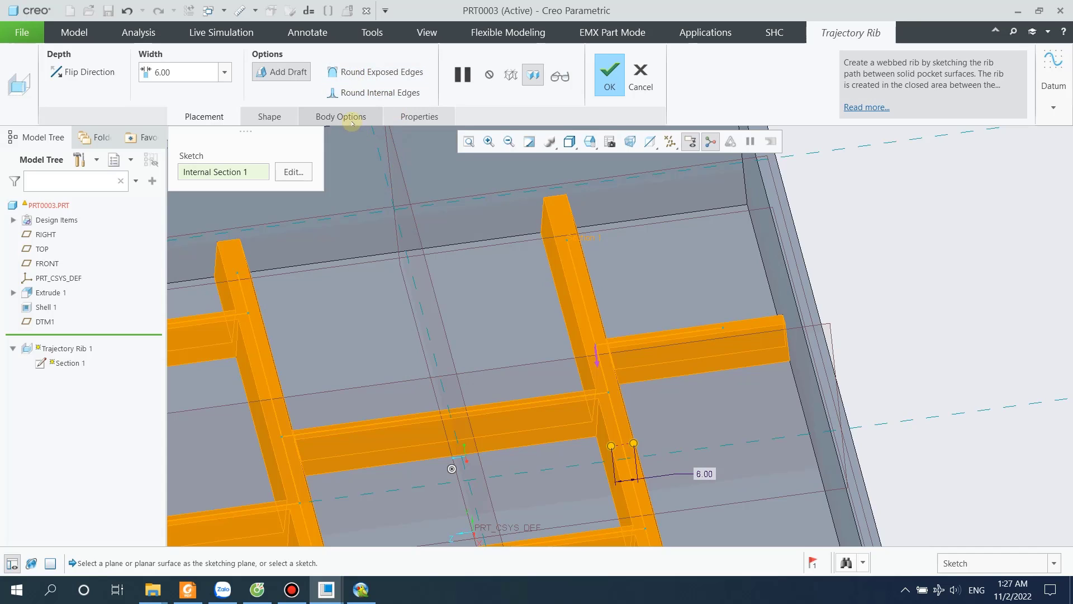
left_click(407, 69)
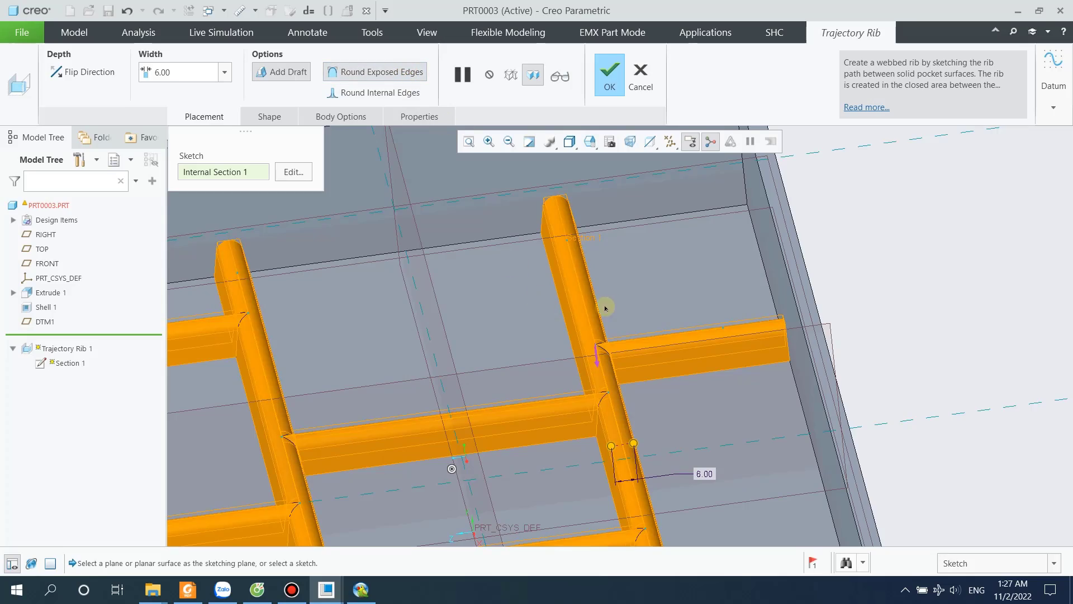
mouse_move(604, 304)
middle_mouse_down()
mouse_move(621, 311)
mouse_move(601, 304)
middle_mouse_up()
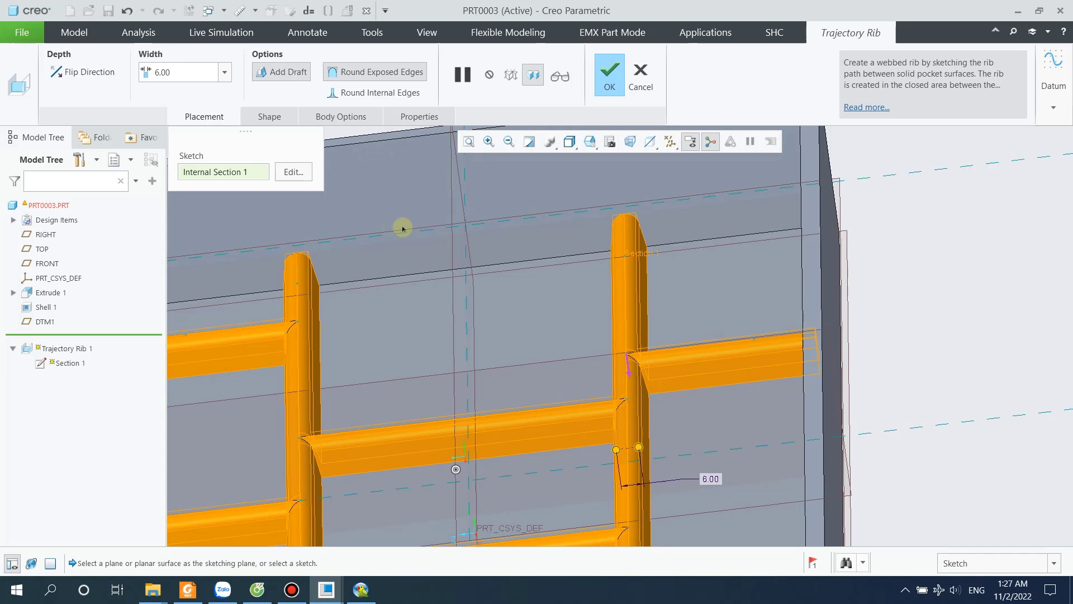
Add rounds to the internal edges where the ribs meet each other and the tray.
middle_click_drag(449, 292, 467, 299)
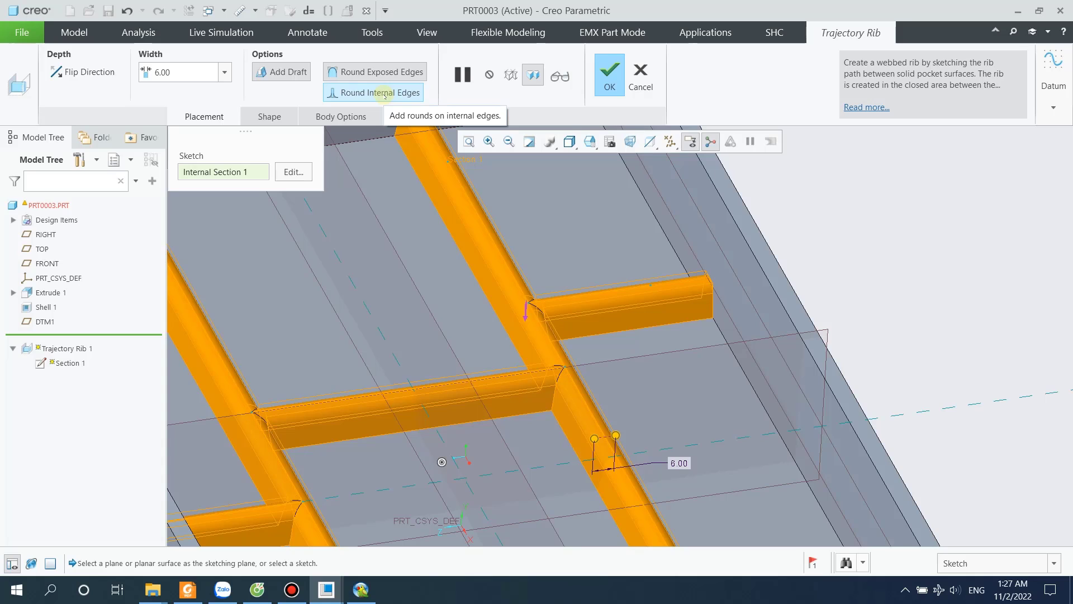
left_click(391, 94)
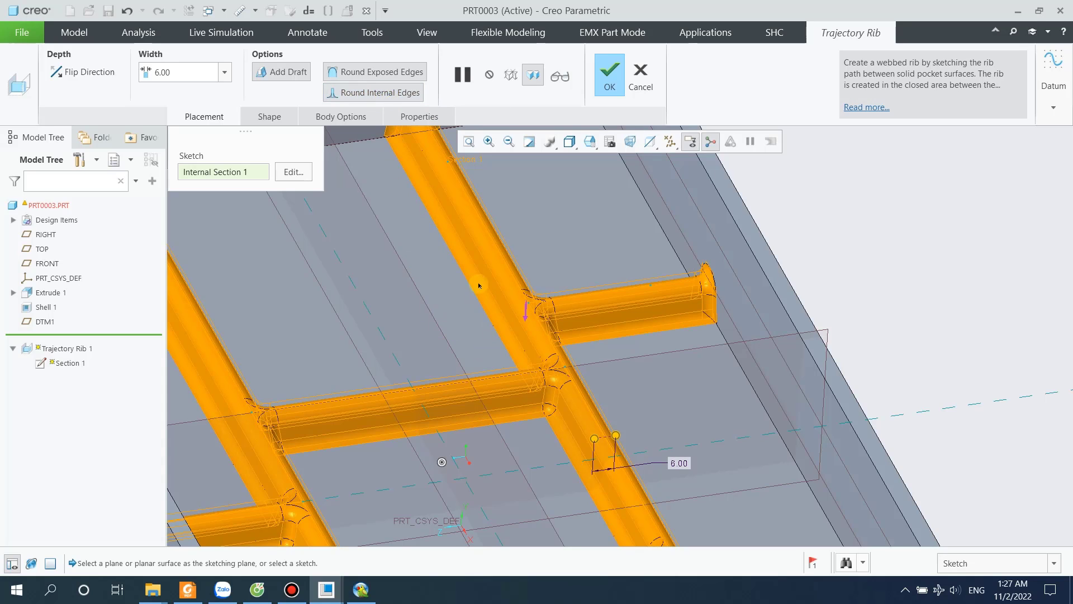
middle_click_drag(534, 376, 505, 367)
key("ctrl+d")
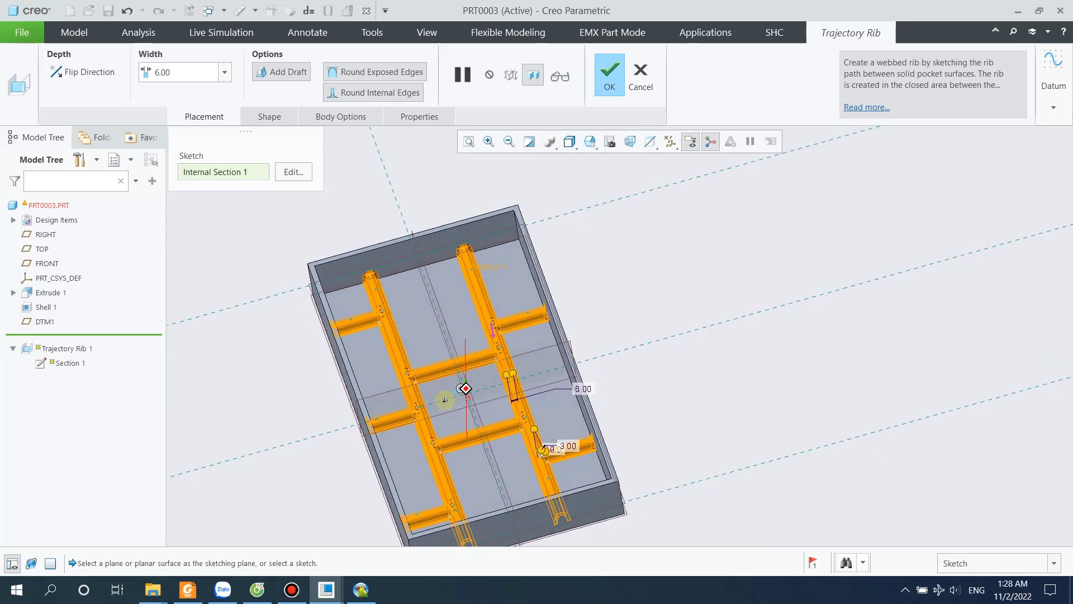
Set the bottom round radius in the rib's shape settings to 1 mm.
left_click(269, 116)
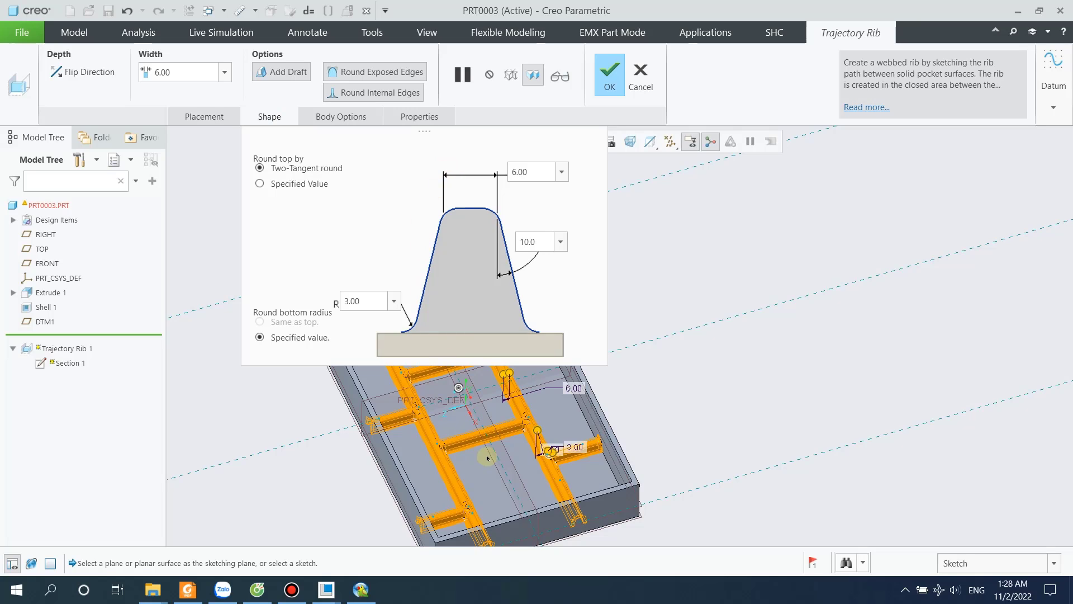
double_click(369, 299)
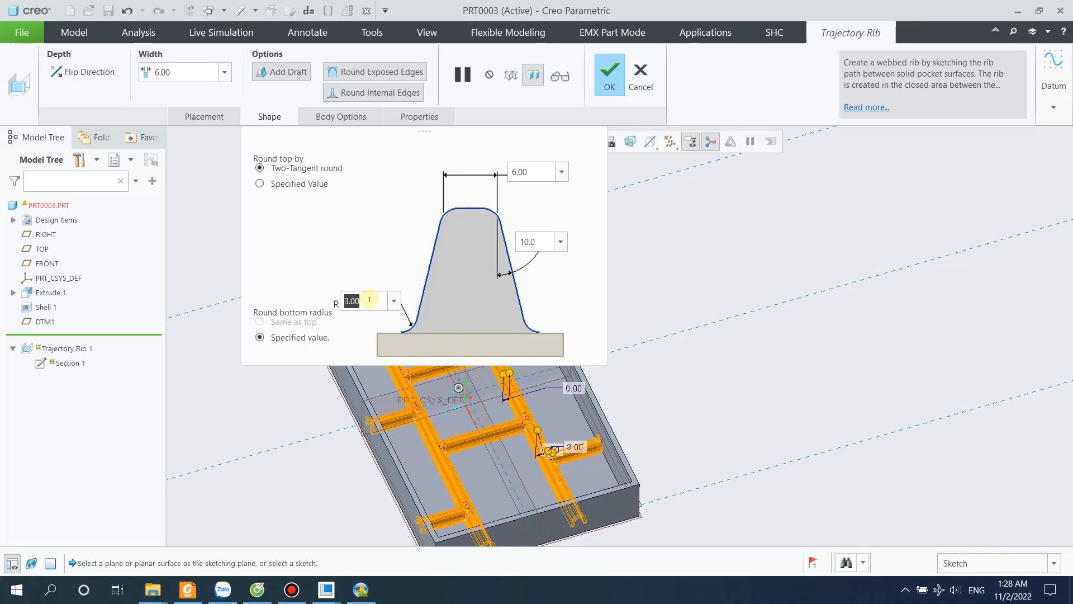
type("1")
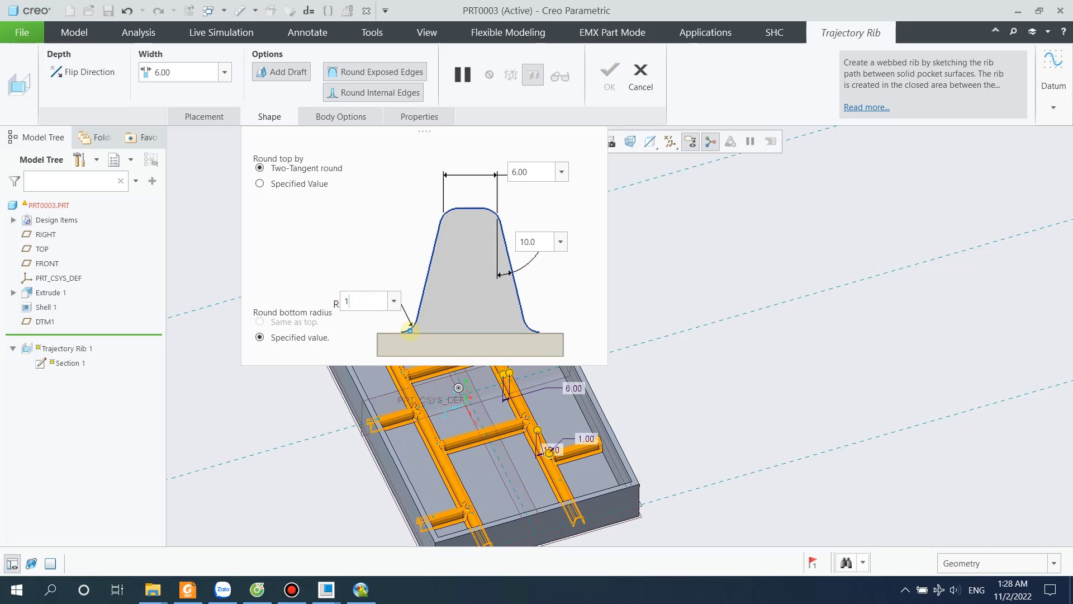
key("Return")
Set the rib's width to 5 mm and its draft angle to 2.5 degrees, and complete the trajectory rib.
double_click(531, 171)
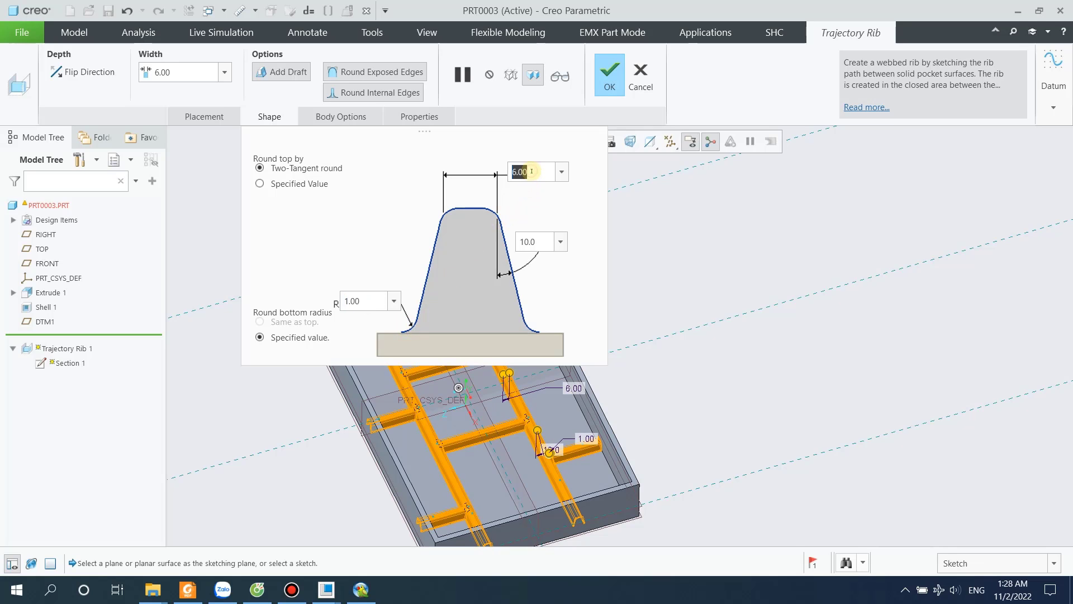
type("5")
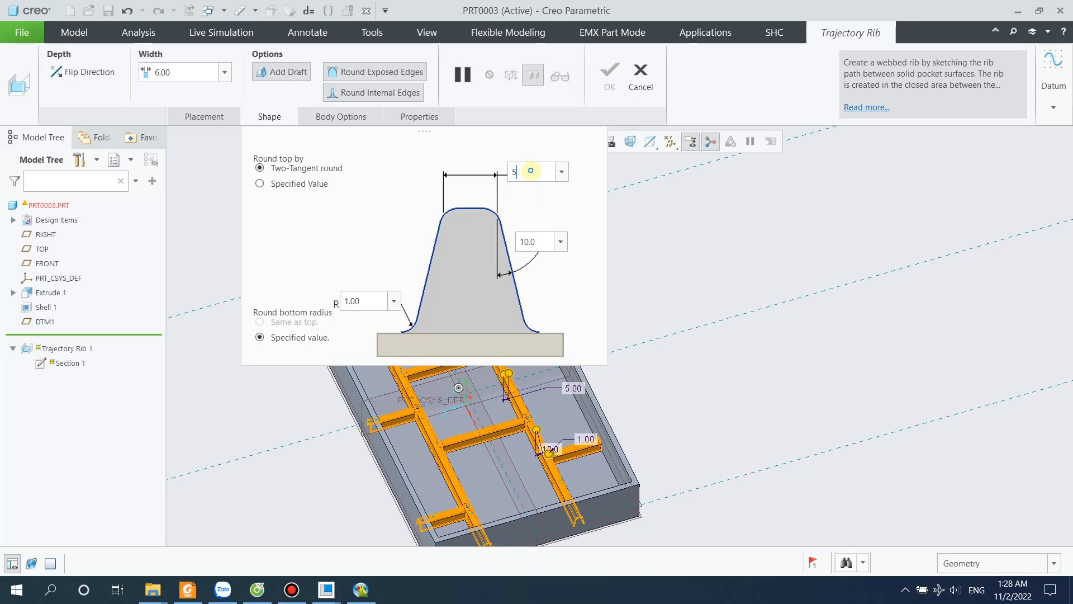
key("Return")
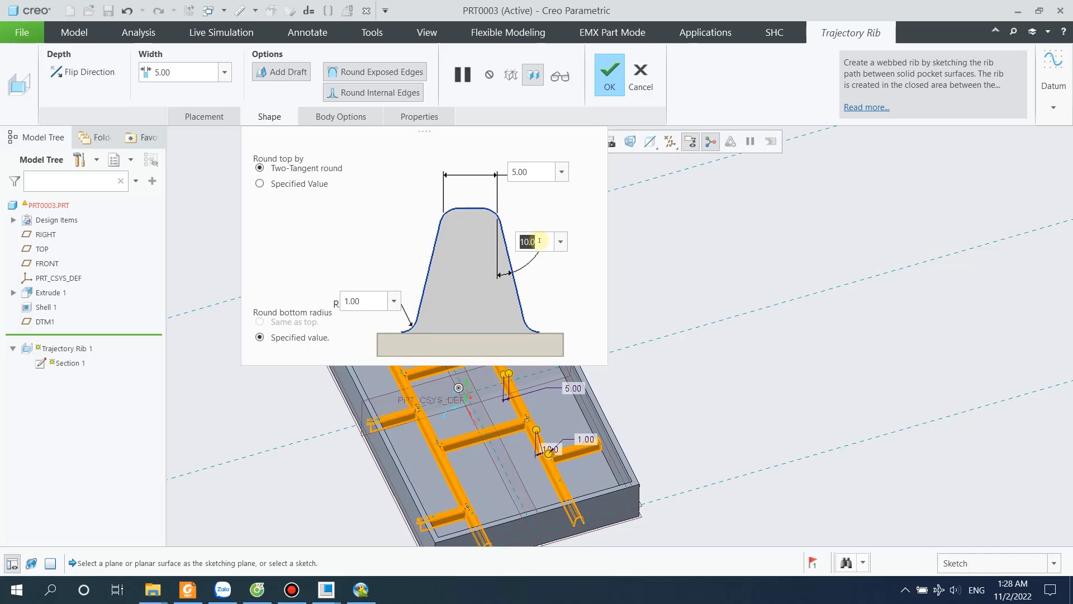
type("2.5")
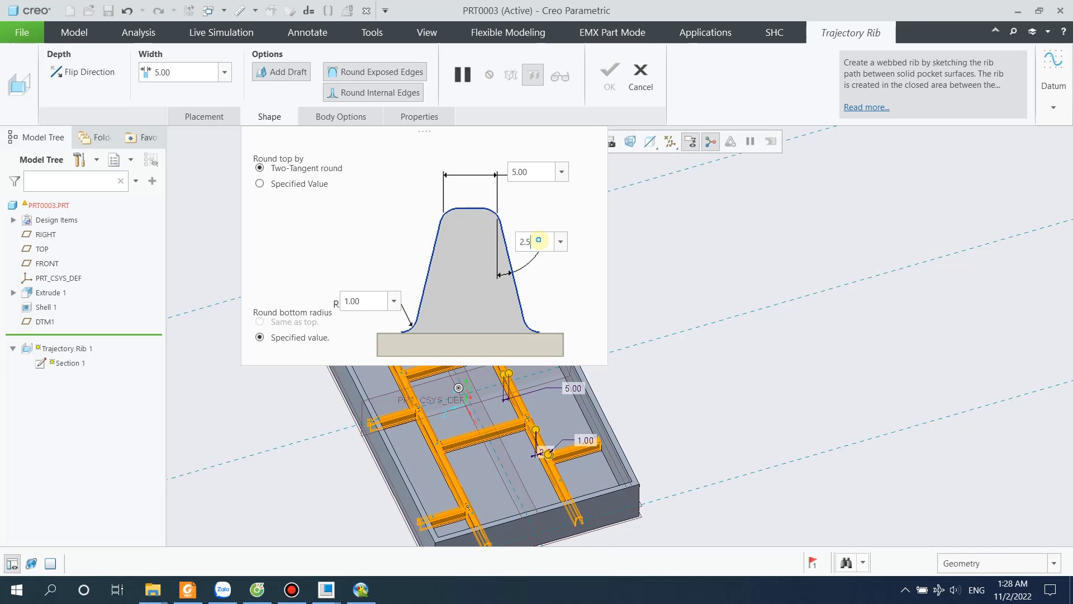
key("Return")
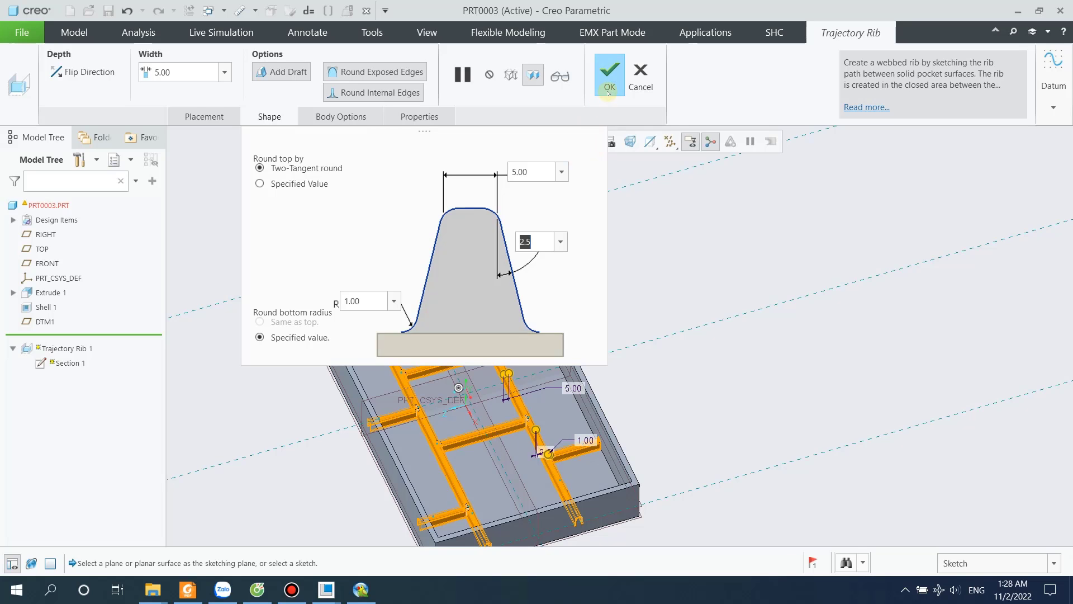
left_click(610, 78)
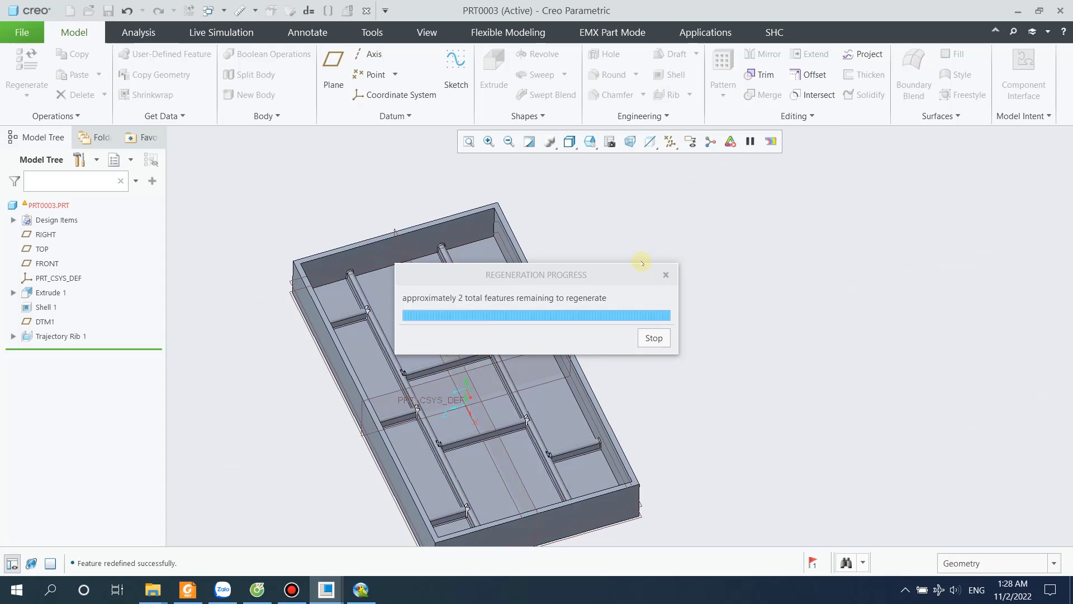
Hide all datum features, the spin center and the annotations in the graphics view.
left_click(256, 412)
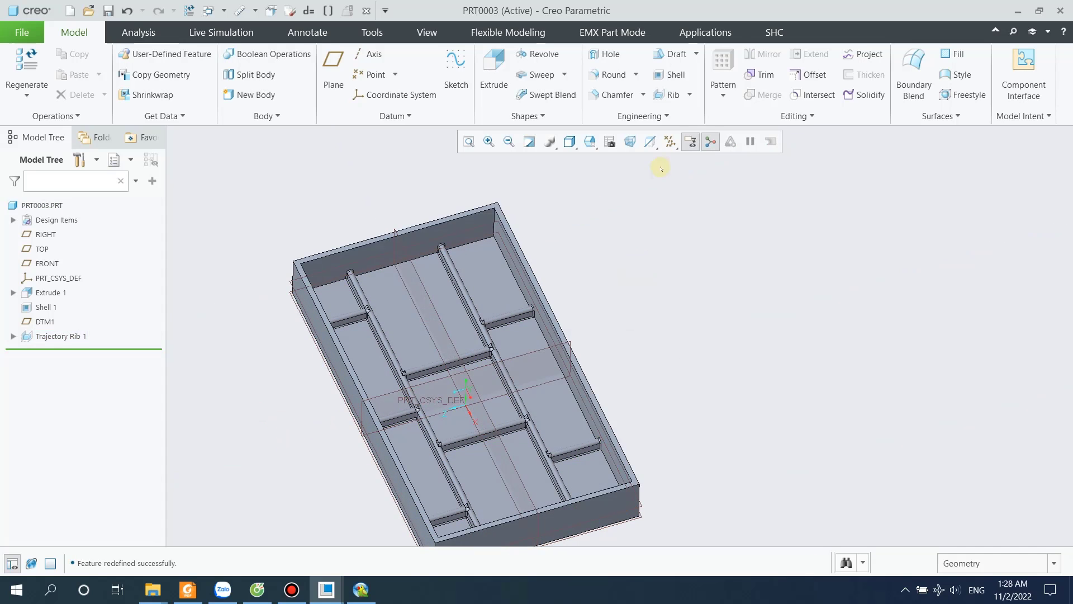
left_click(669, 141)
left_click(689, 160)
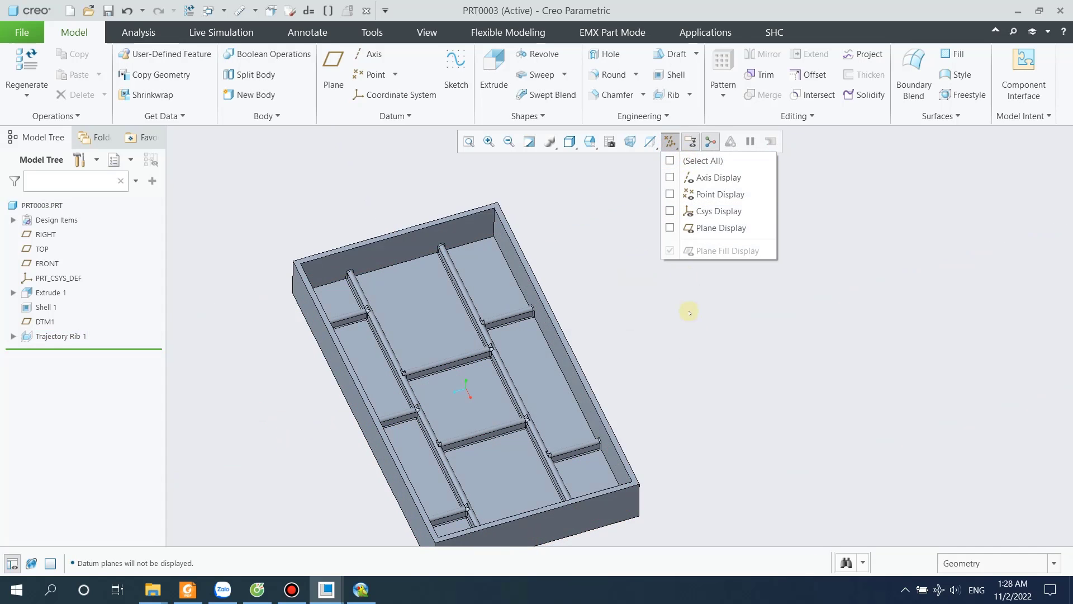
left_click(709, 142)
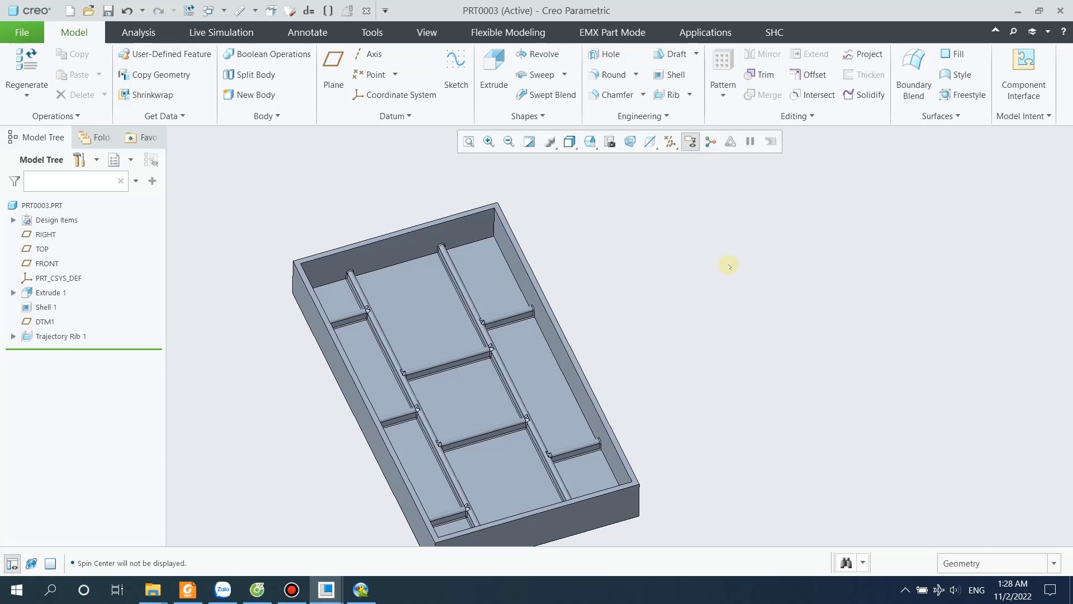
left_click(690, 142)
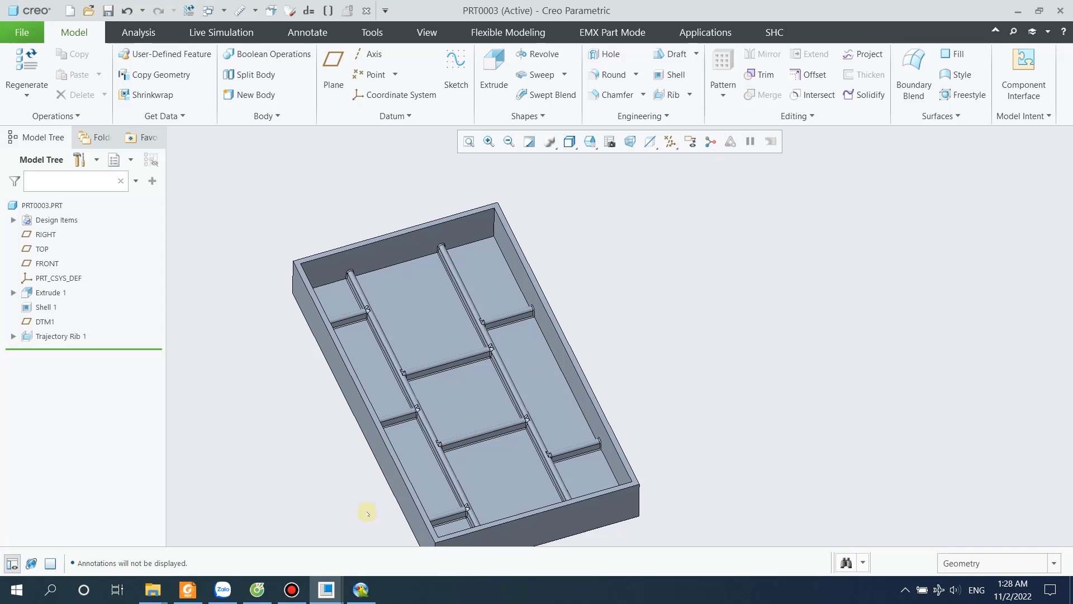
Examine the finished rib network, checking the rounded rib intersections up close and the whole tray from several angles.
scroll(367, 512, "down", 3)
middle_click_drag(394, 397, 927, 289)
scroll(802, 330, "down", 2)
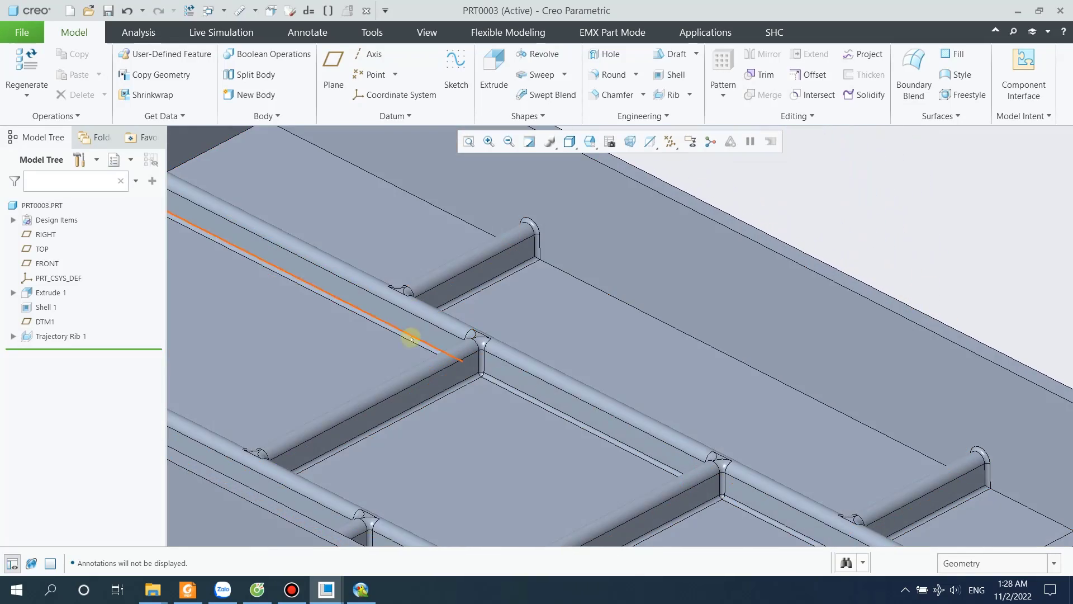
middle_click_drag(457, 314, 441, 337)
scroll(440, 337, "down", 10)
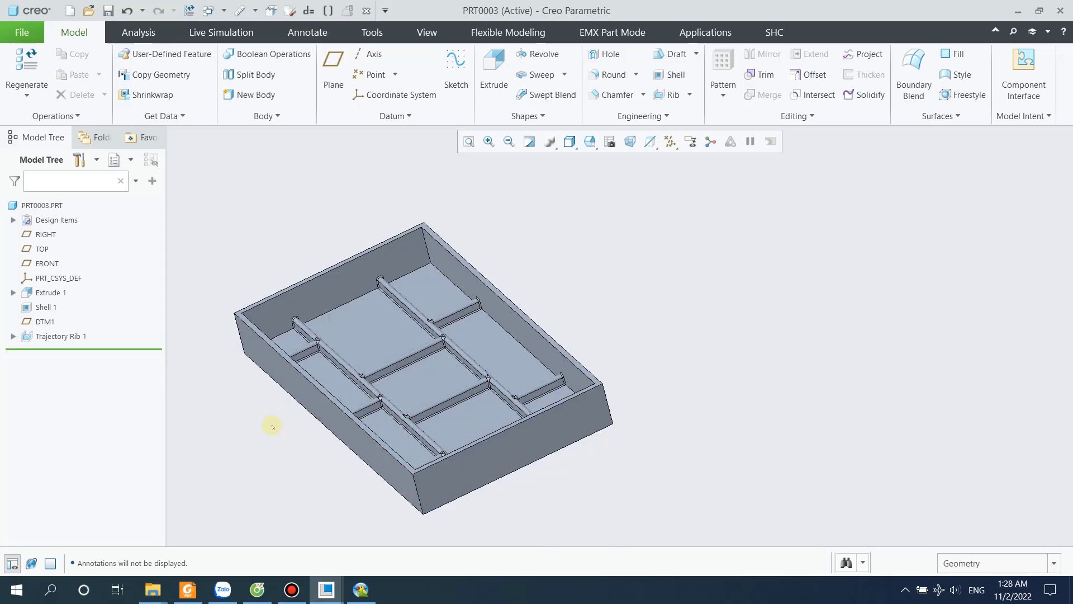
middle_click_drag(276, 426, 614, 250, "ctrl")
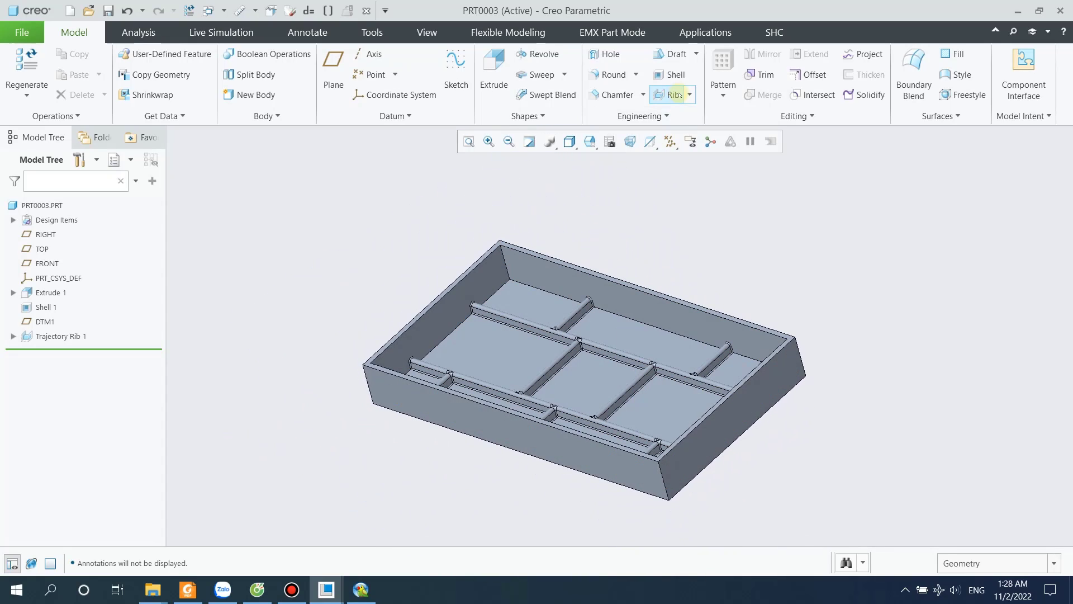
left_click(690, 95)
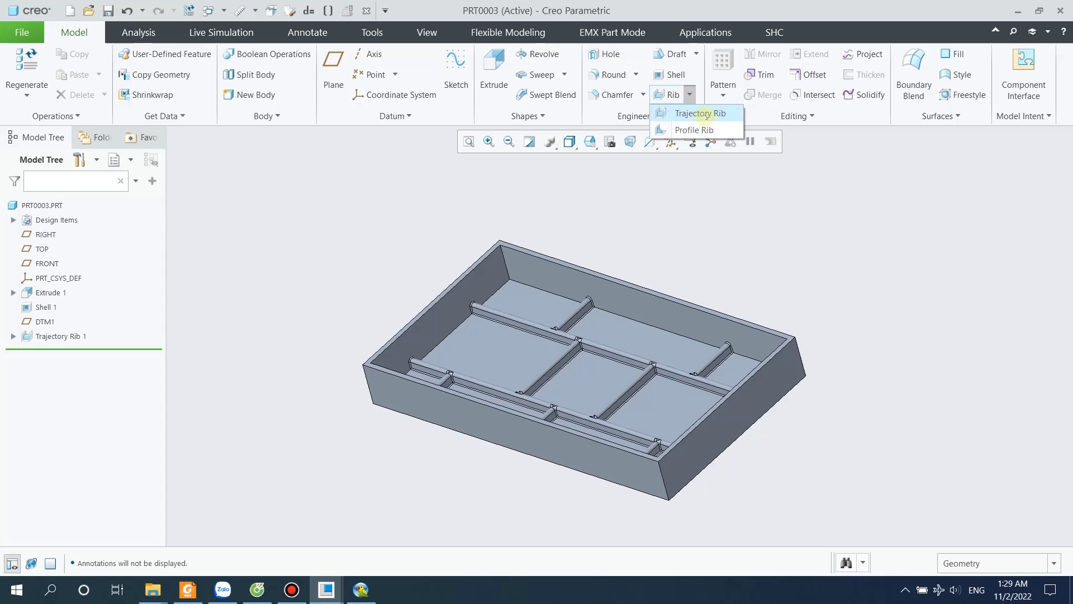
middle_click_drag(896, 295, 825, 294, "ctrl")
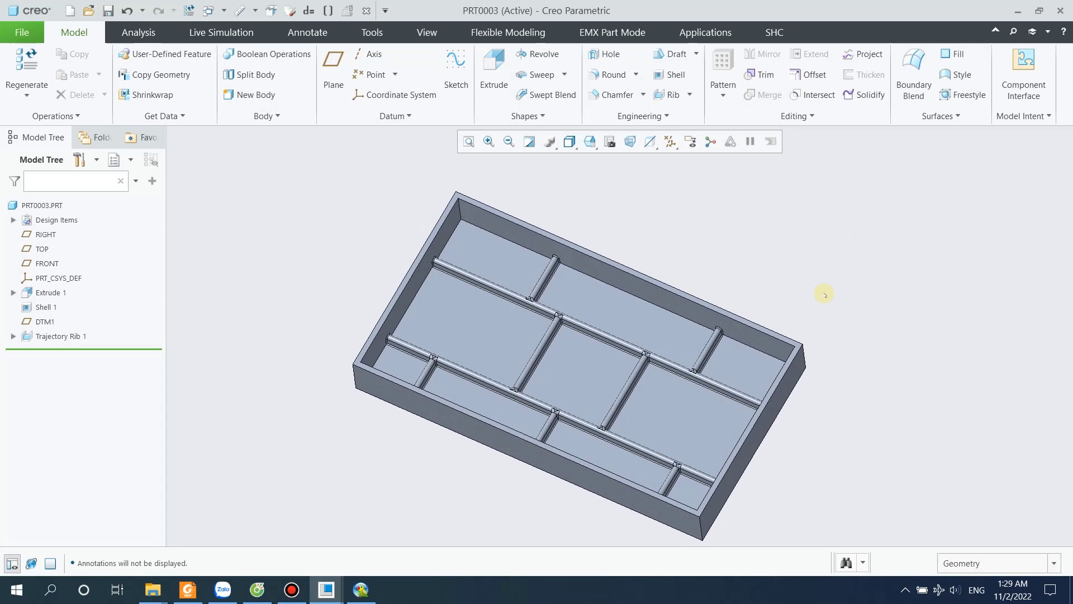
left_click(292, 589)
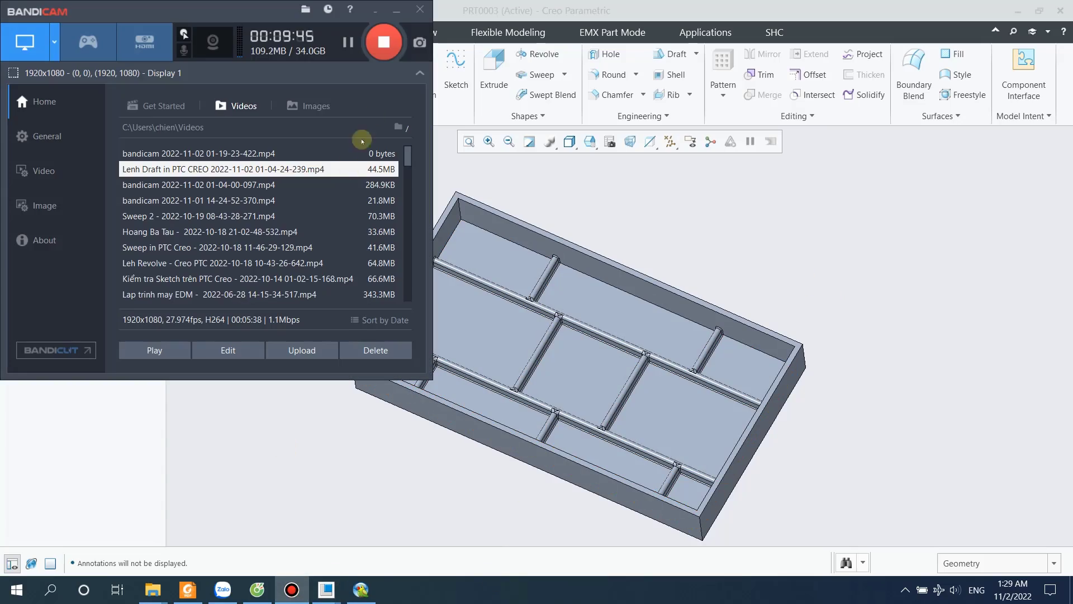